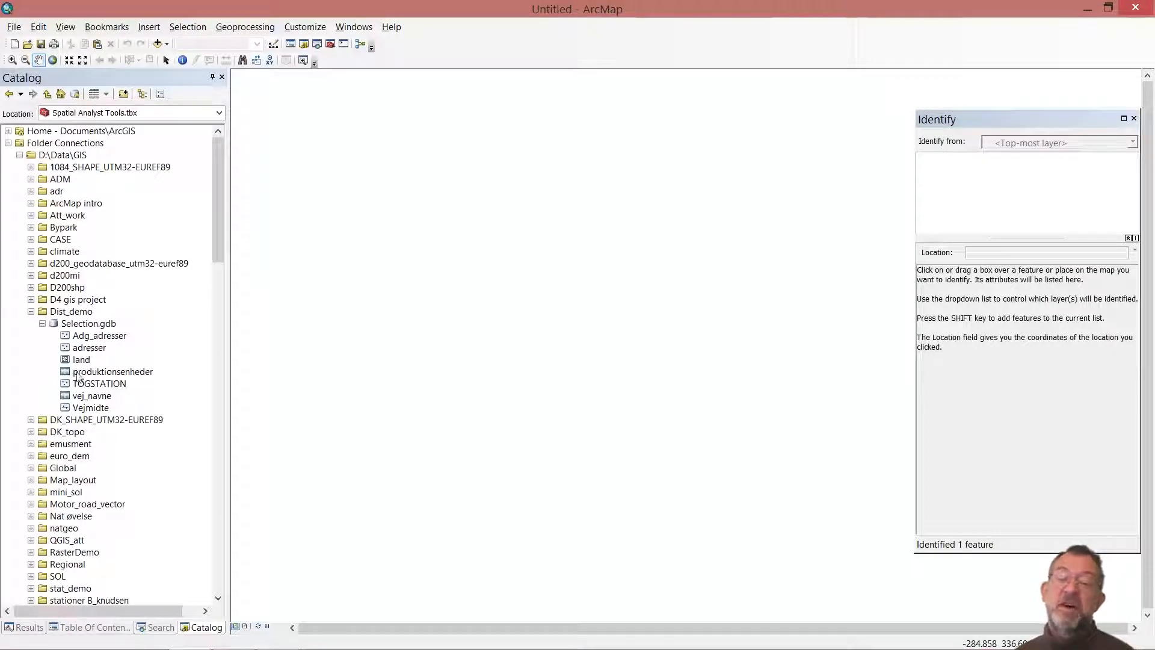
# Step: Add the TOGSTATION and Adg_adresser feature classes from Selection.gdb to the map and close the Identify window
pyautogui.moveTo(82, 383); pyautogui.dragTo(431, 375)
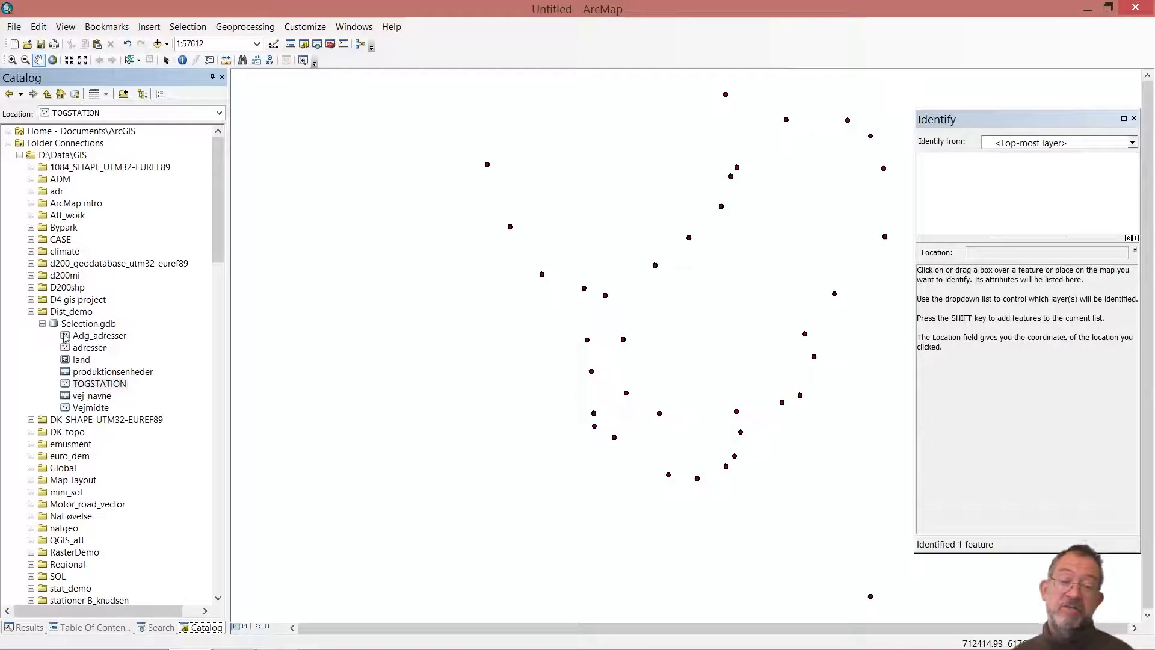
pyautogui.moveTo(65, 338); pyautogui.dragTo(521, 342)
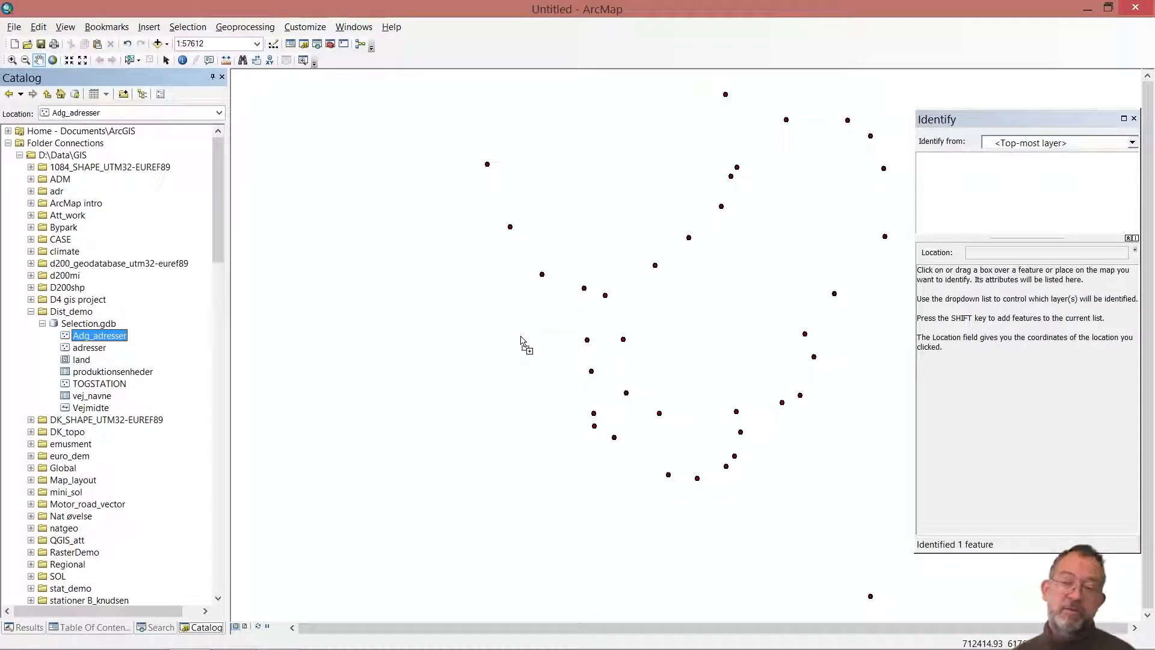
pyautogui.moveTo(521, 342); pyautogui.dragTo(521, 341)
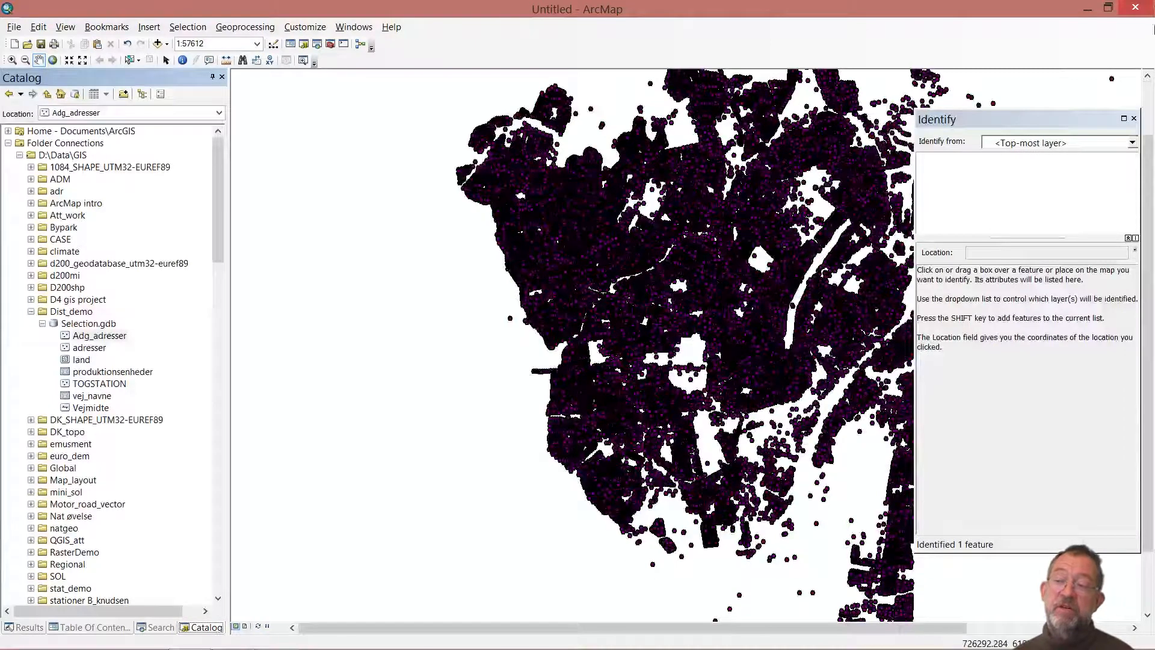
pyautogui.click(1133, 119)
pyautogui.moveTo(1133, 118); pyautogui.dragTo(944, 146)
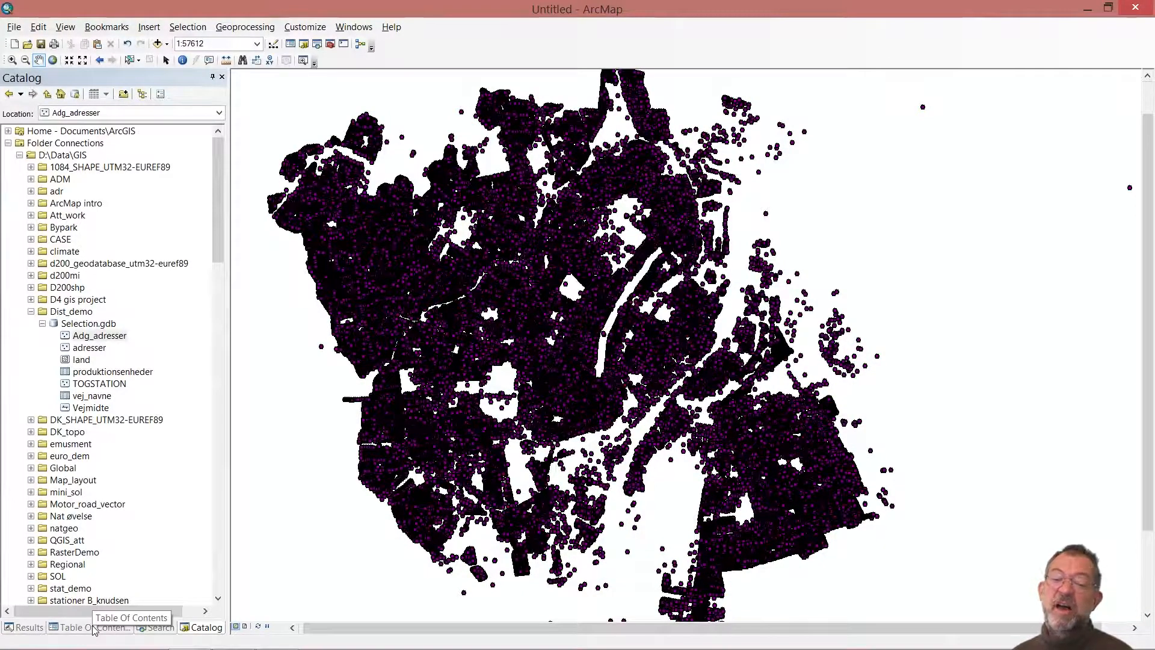
# Step: Move the TOGSTATION layer above Adg_adresser and symbolize its points with an enlarged red Star 6 marker
pyautogui.click(94, 628)
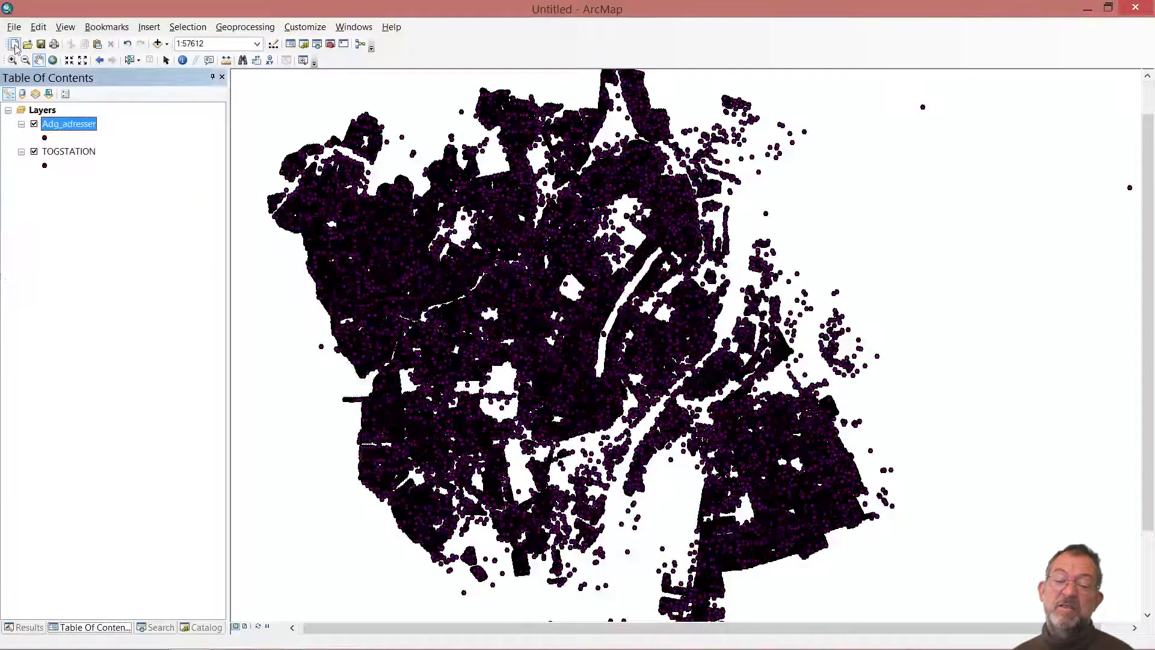
pyautogui.moveTo(81, 159); pyautogui.dragTo(74, 126)
pyautogui.click(46, 138)
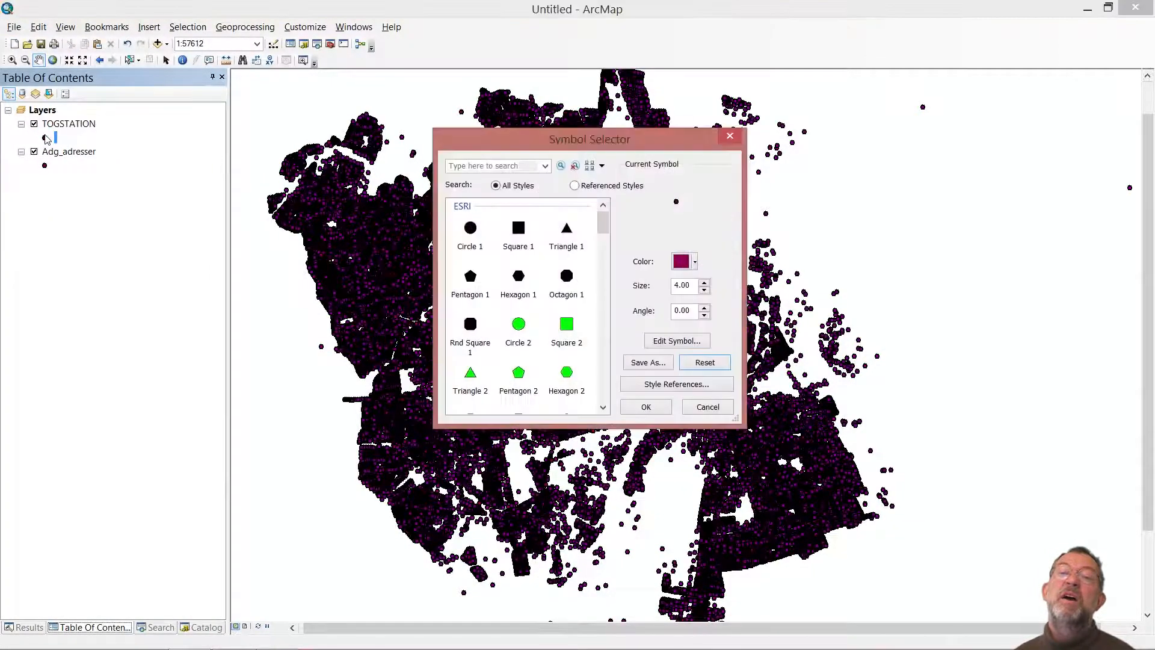
pyautogui.moveTo(601, 233); pyautogui.dragTo(601, 257)
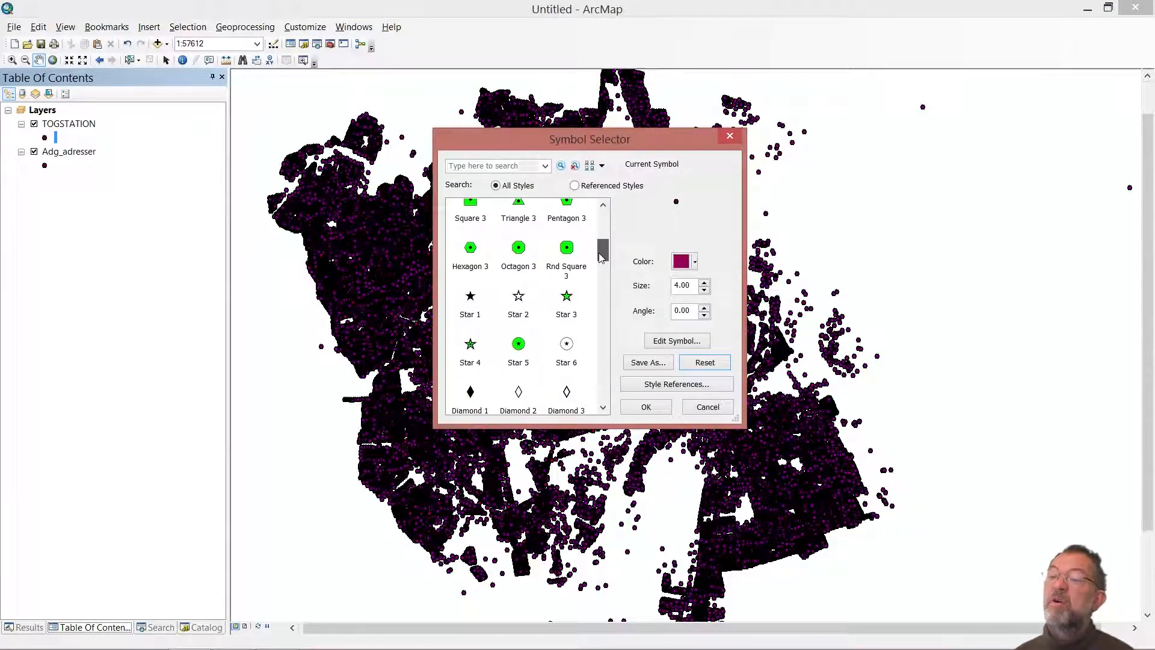
pyautogui.click(567, 346)
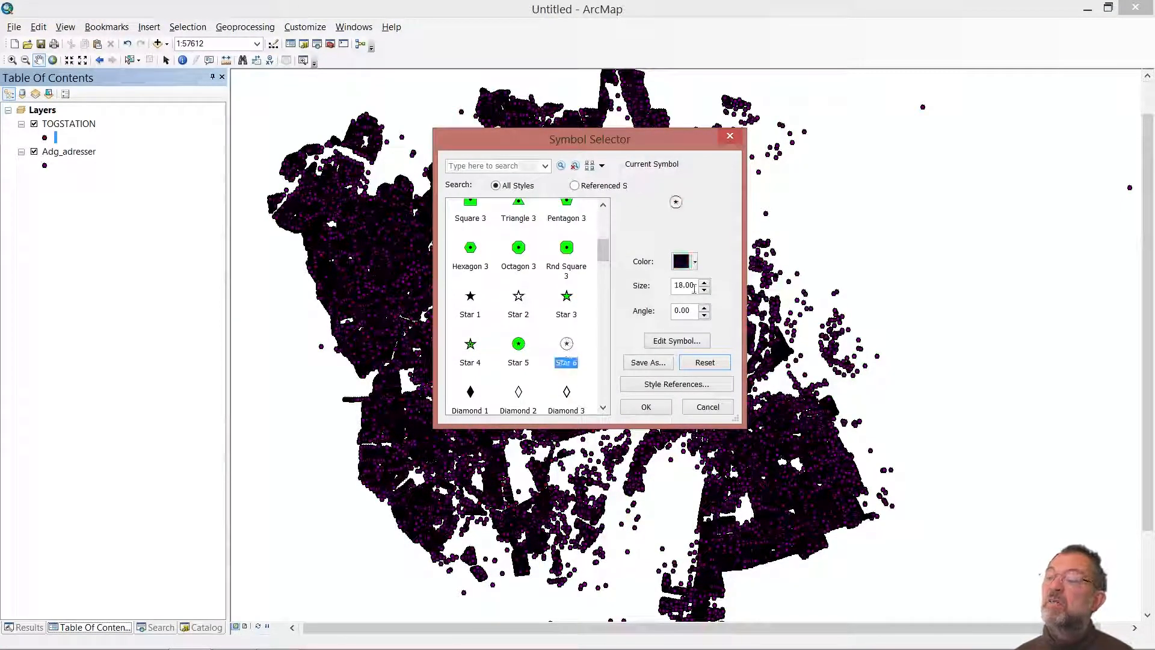
pyautogui.click(695, 261)
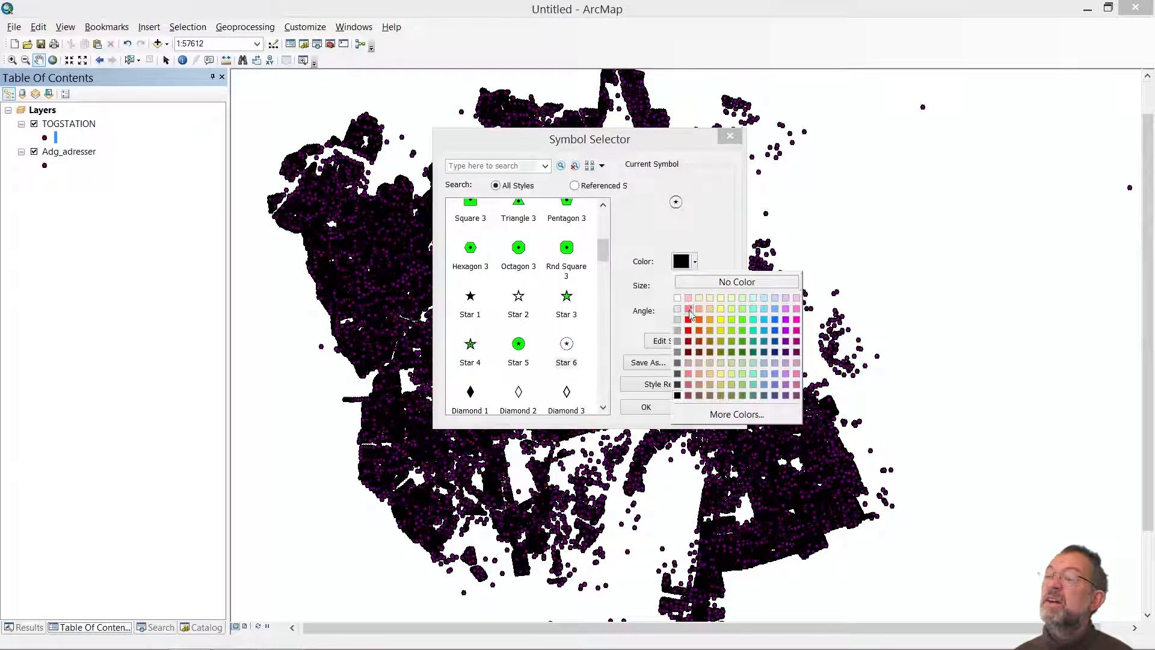
pyautogui.click(689, 320)
pyautogui.click(704, 282)
pyautogui.click(704, 282)
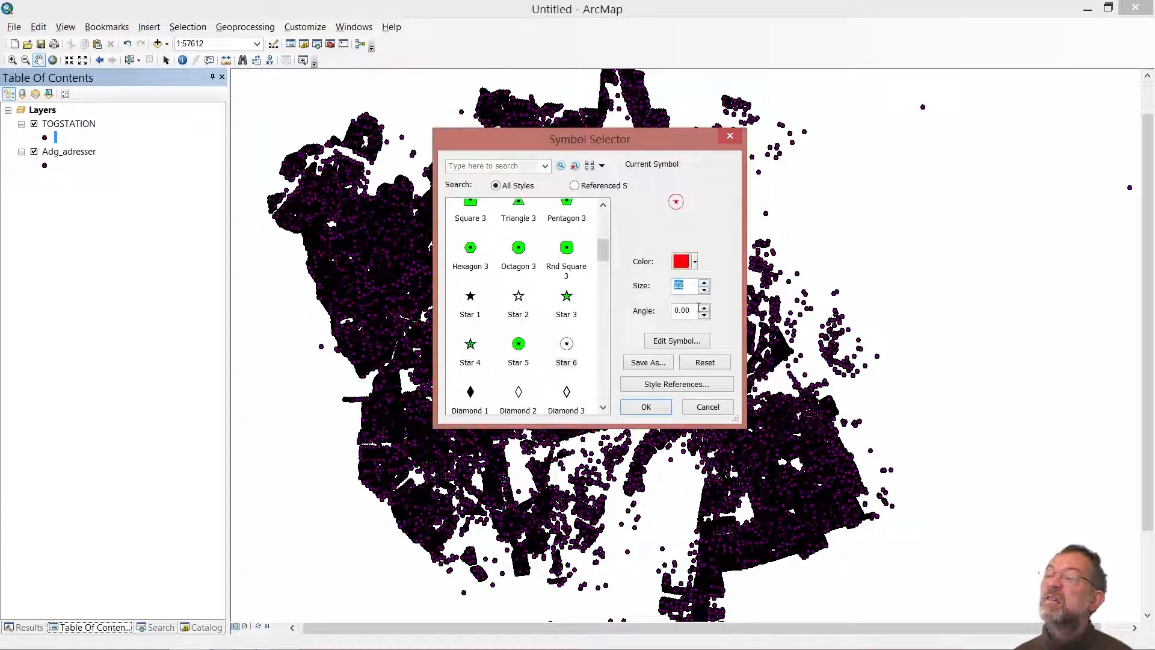
pyautogui.click(655, 403)
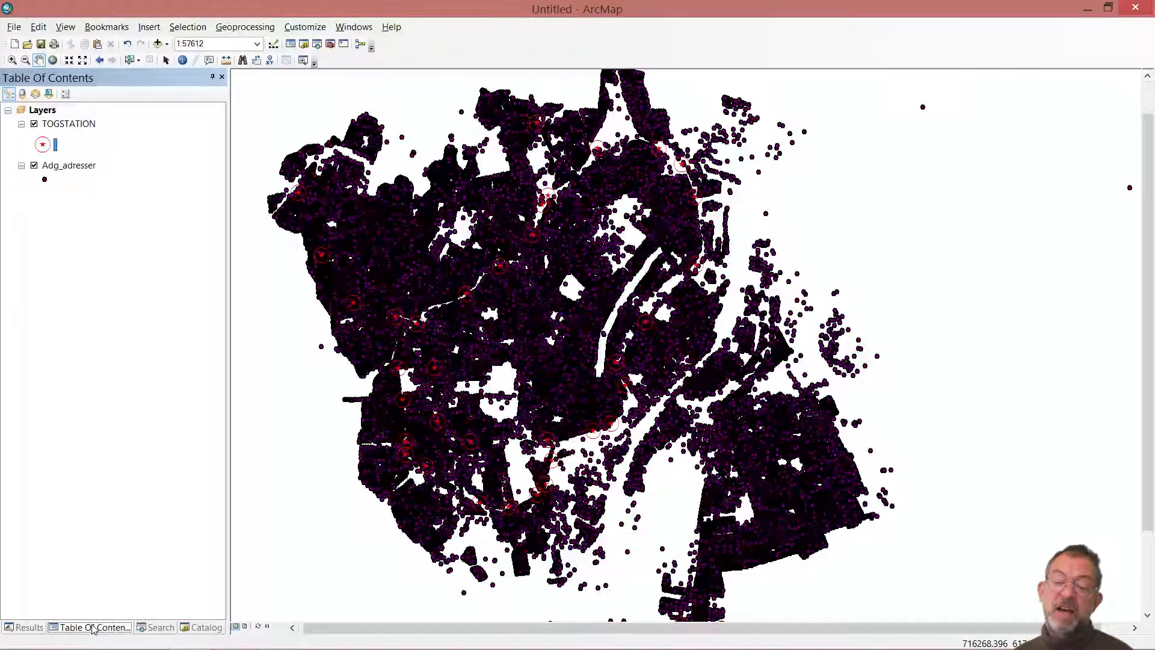
# Step: Create a new toolbox named distance_demo in the Dist_demo folder
pyautogui.click(207, 628)
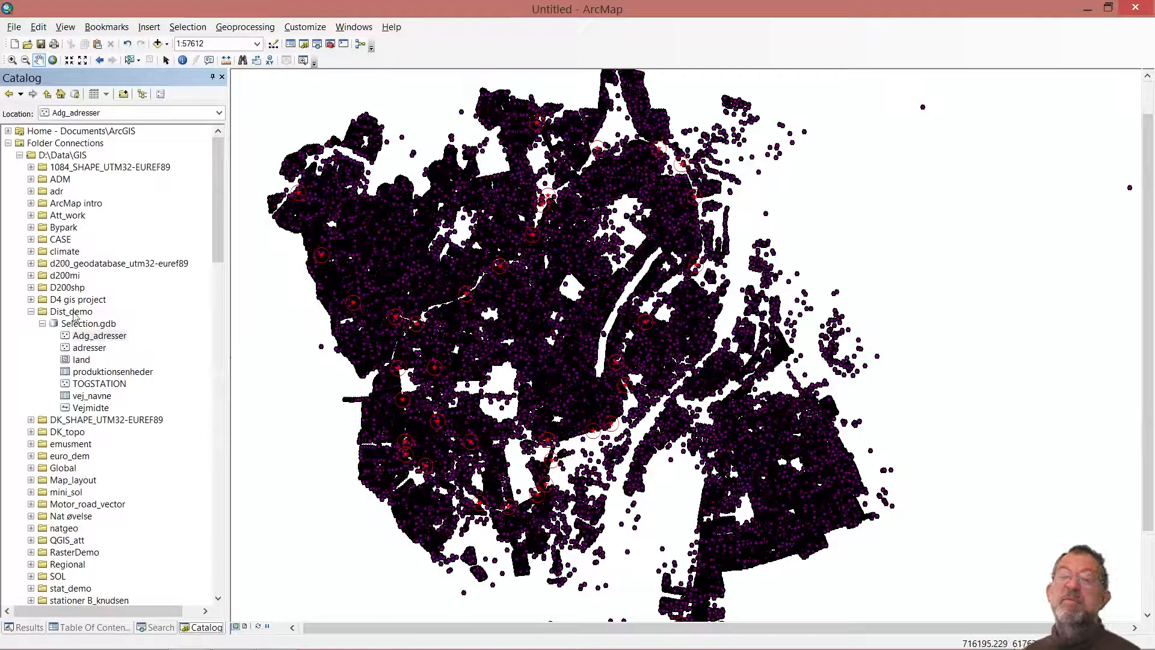
pyautogui.click(72, 312)
pyautogui.rightClick(72, 312)
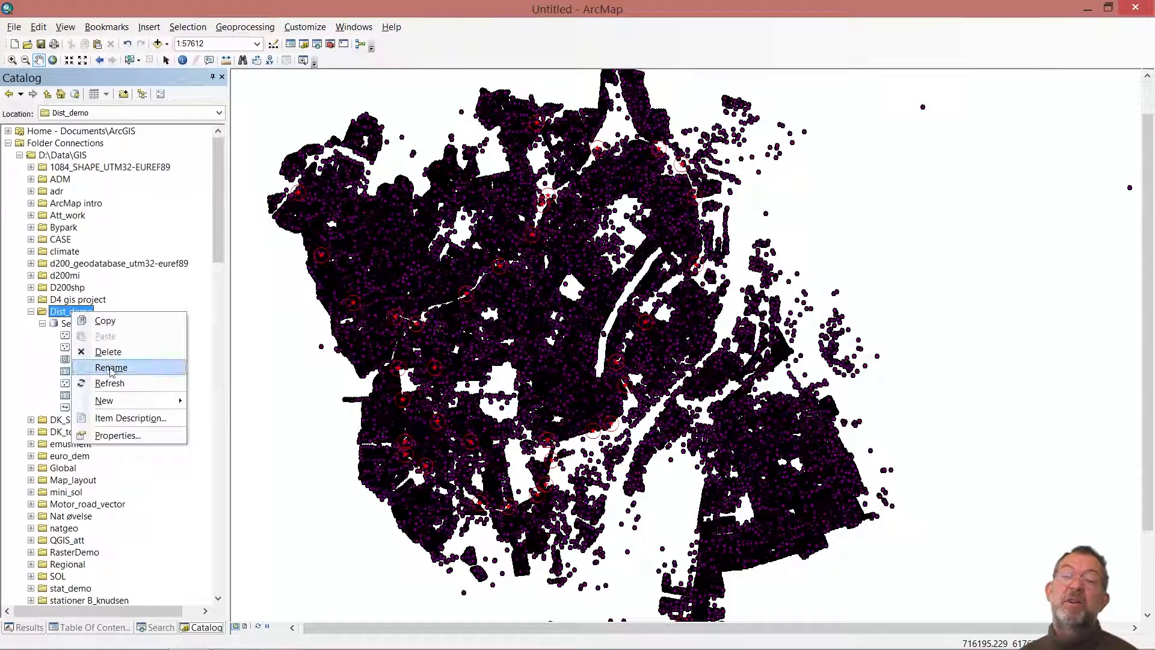
pyautogui.moveTo(182, 407)
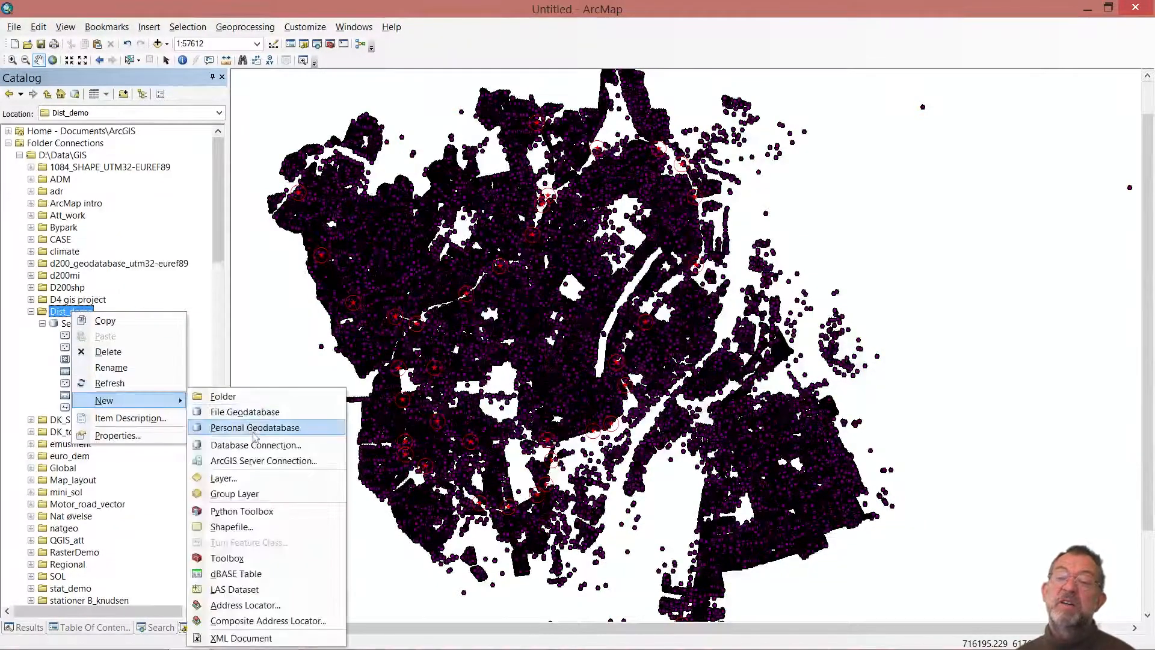
pyautogui.click(268, 559)
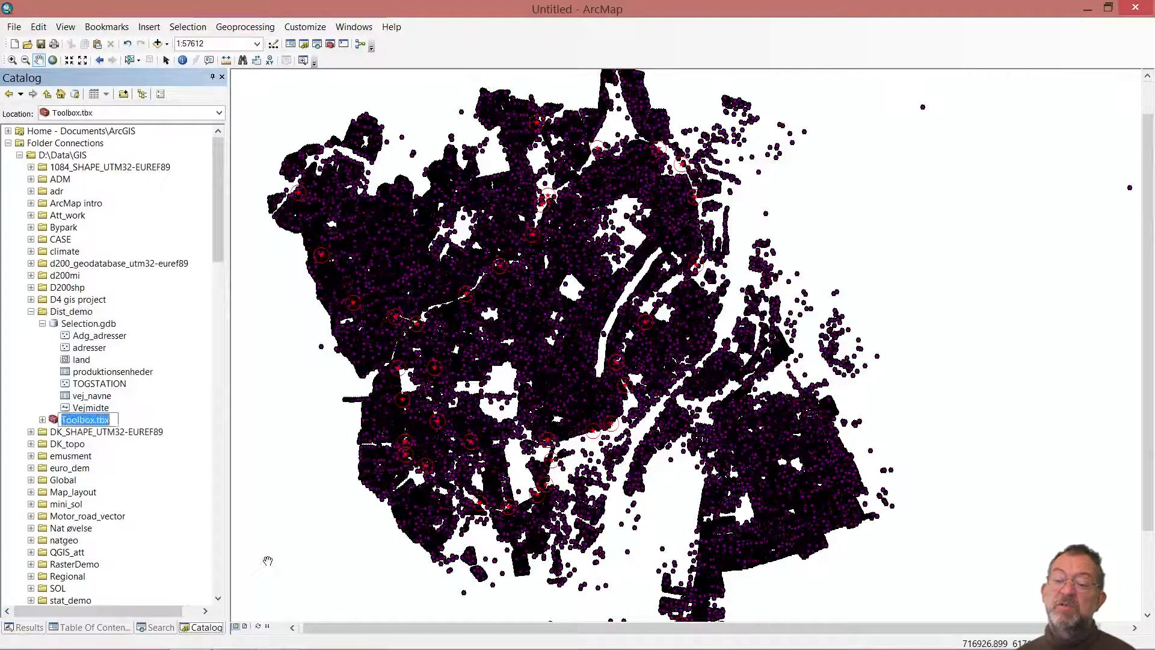
pyautogui.write('di')
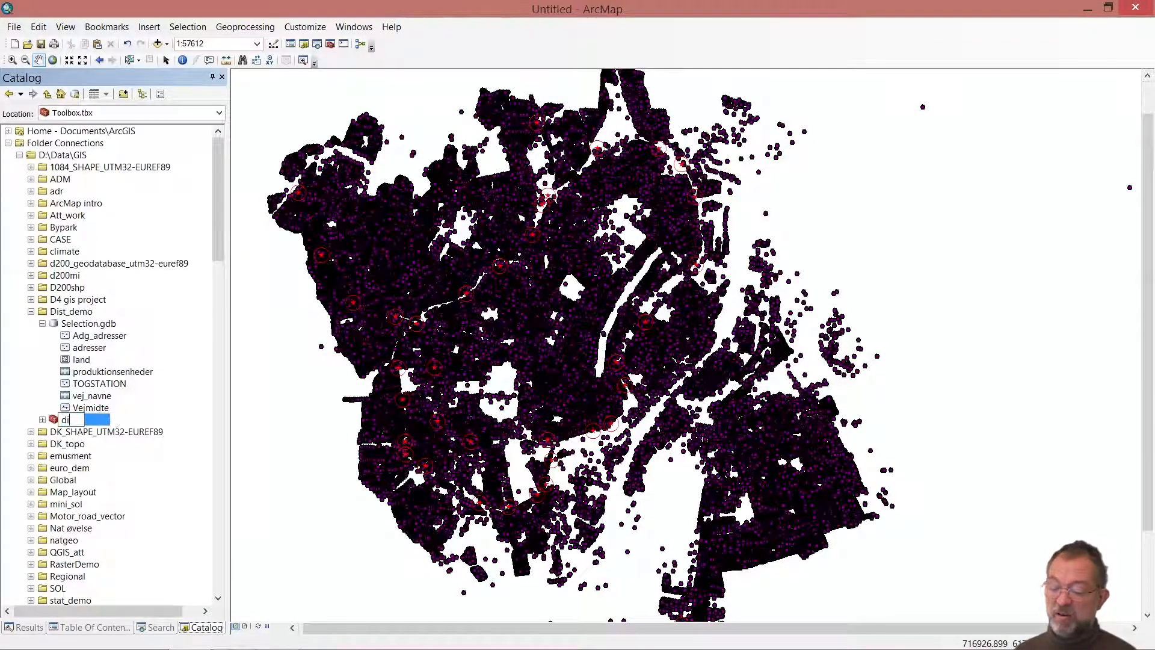
pyautogui.write('stance')
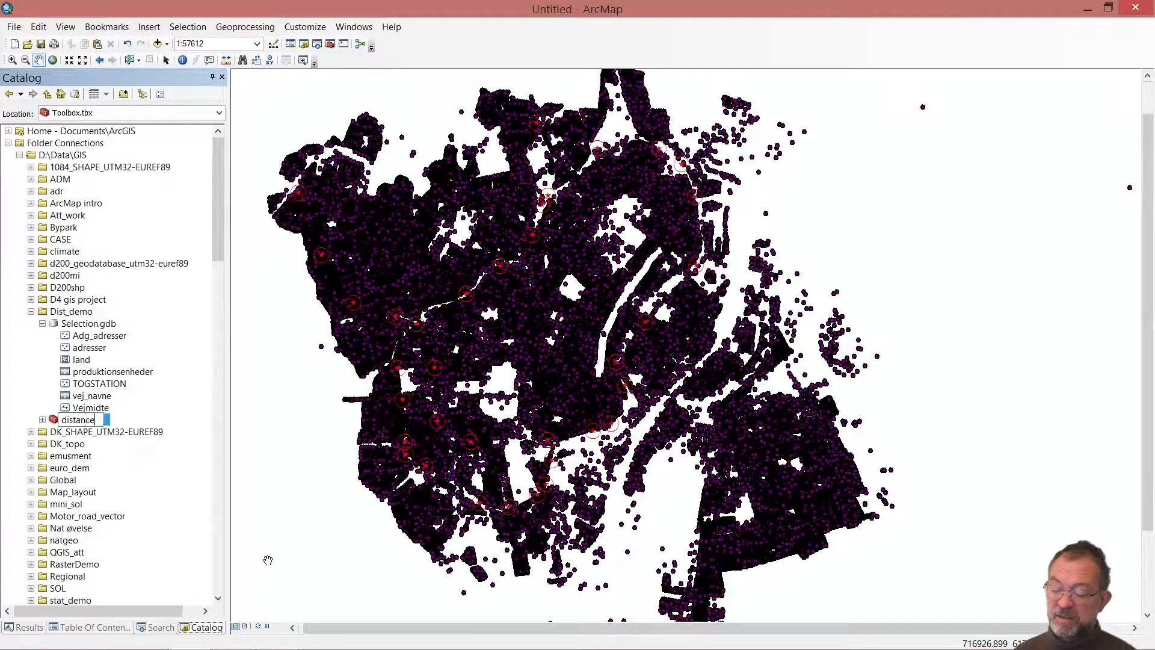
pyautogui.write('_d')
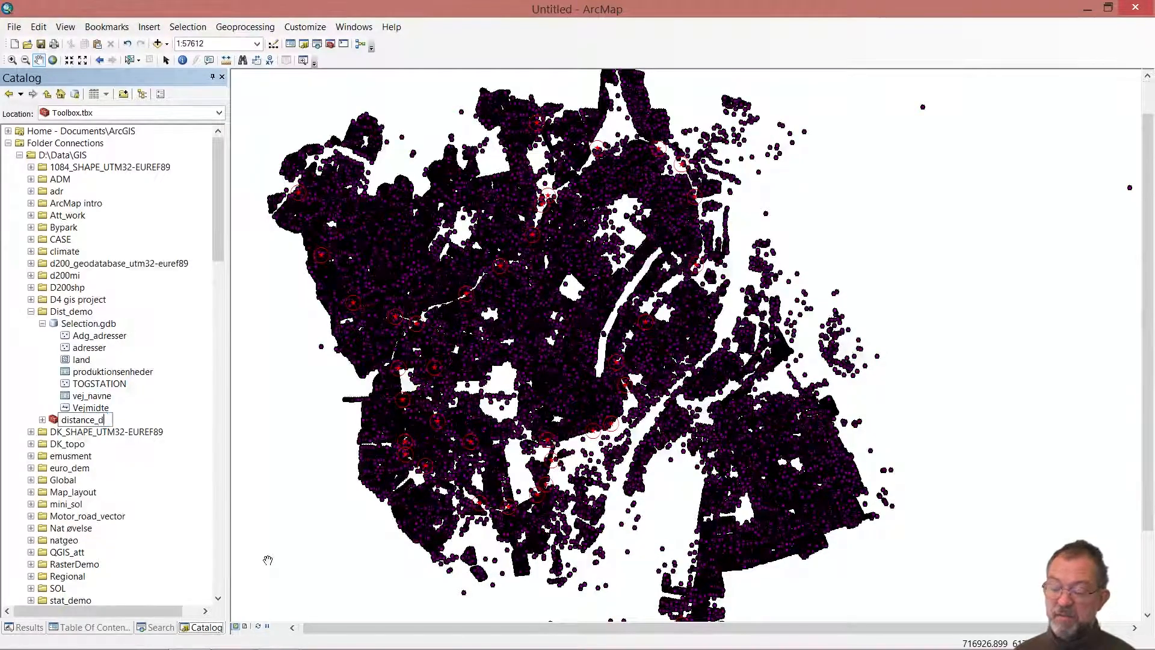
pyautogui.write('emp')
pyautogui.press('BackSpace')
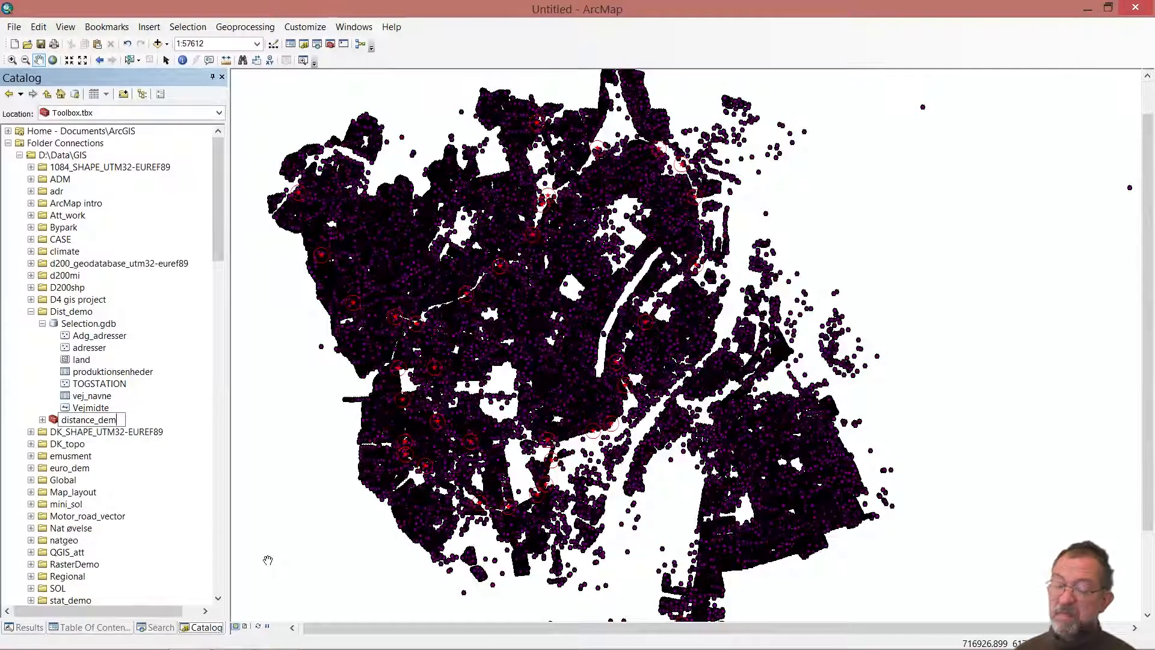
pyautogui.write('o')
pyautogui.press('Return')
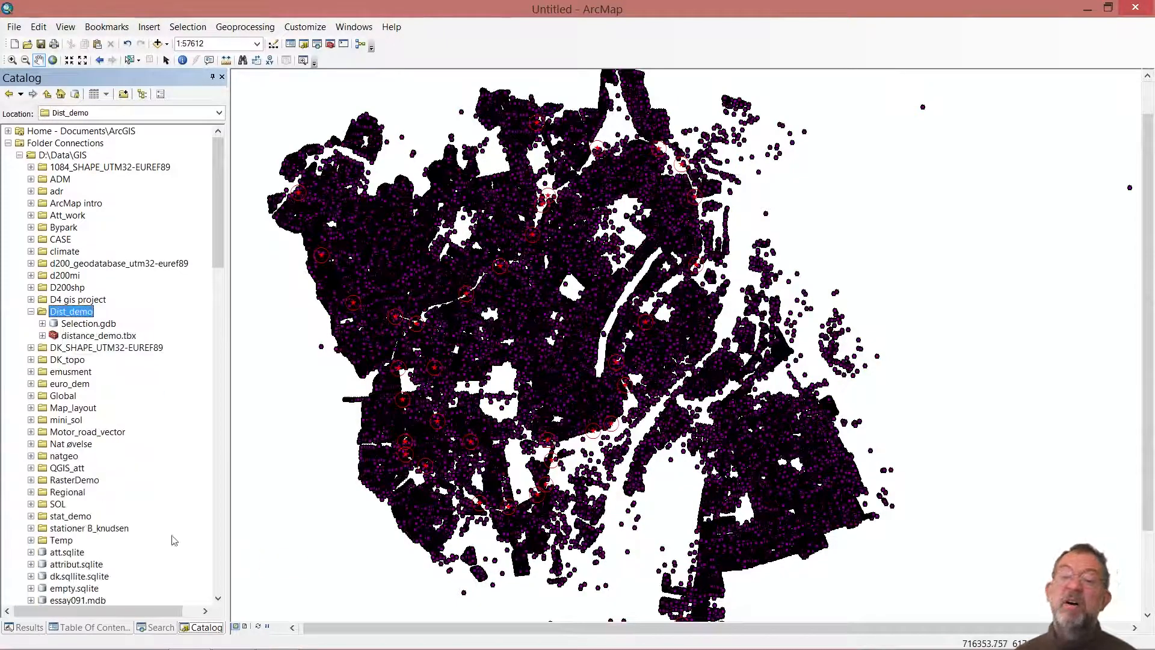
# Step: Create a new model in the distance_demo toolbox and move its window clear of the catalog tree
pyautogui.rightClick(77, 335)
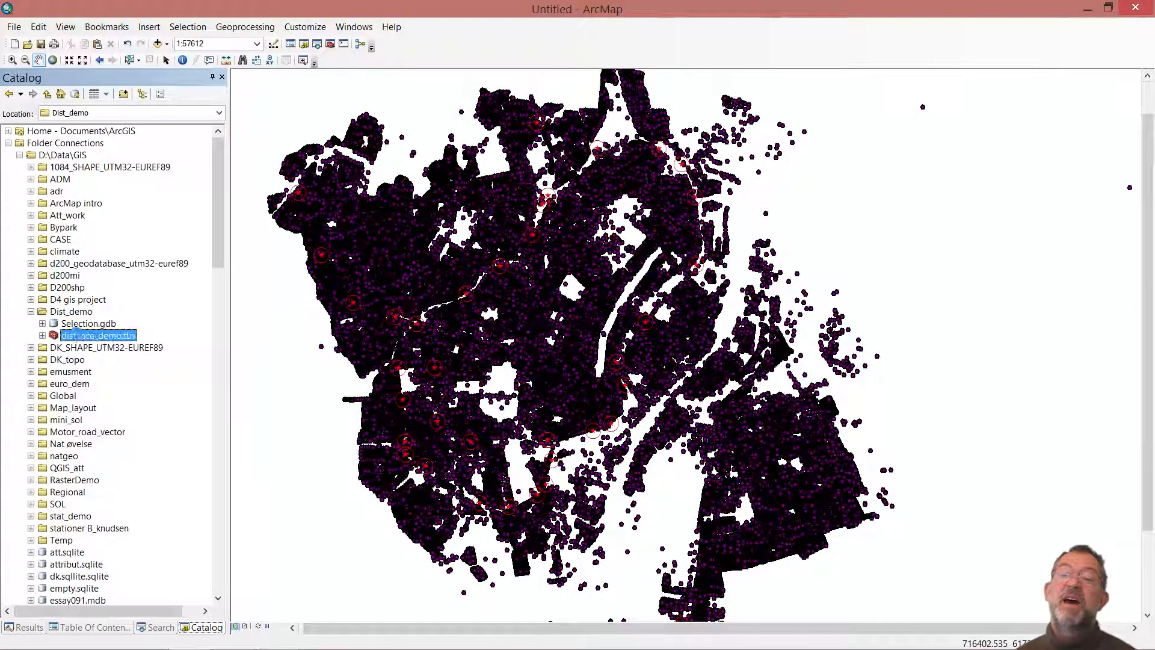
pyautogui.moveTo(147, 454)
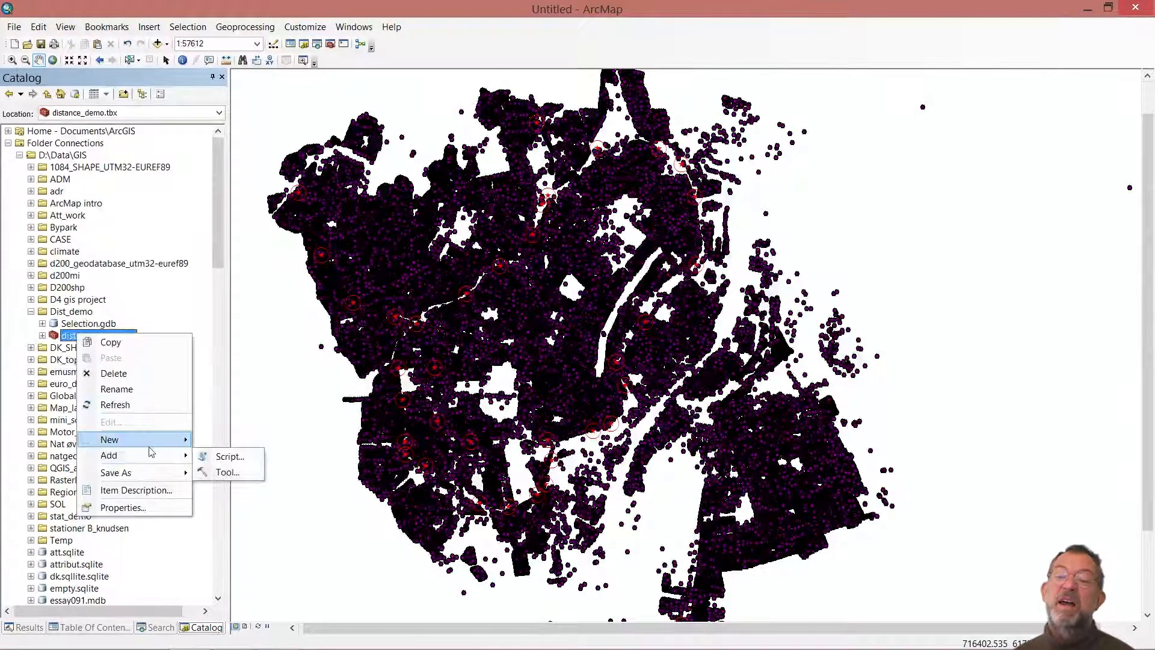
pyautogui.click(229, 459)
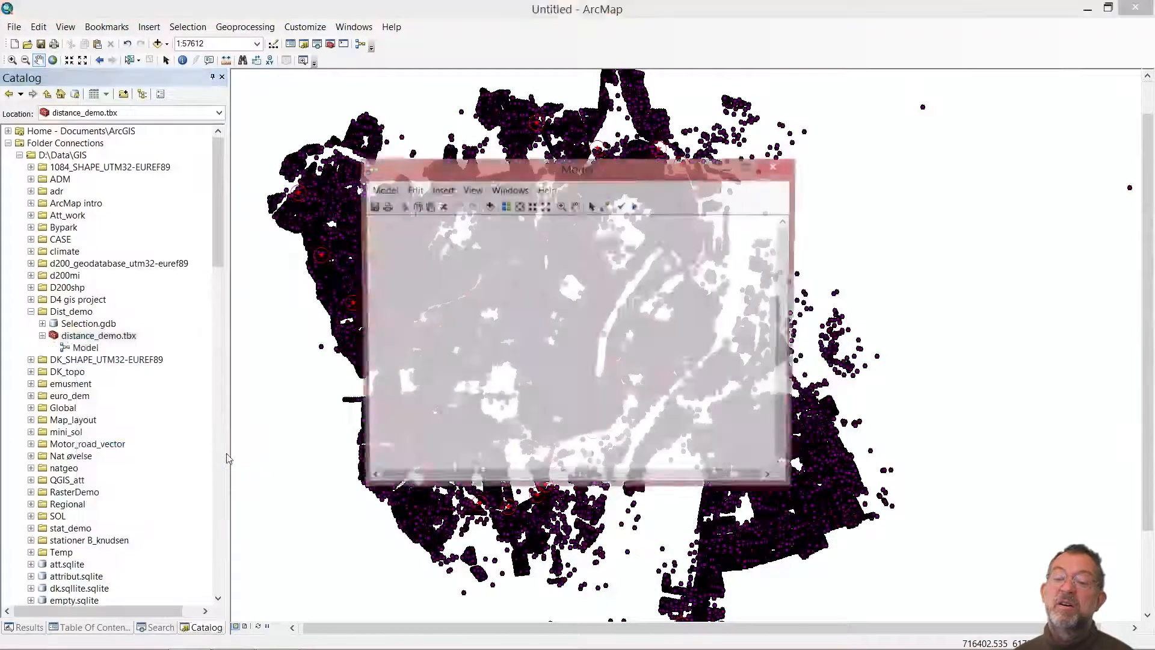
pyautogui.moveTo(521, 178); pyautogui.dragTo(520, 135)
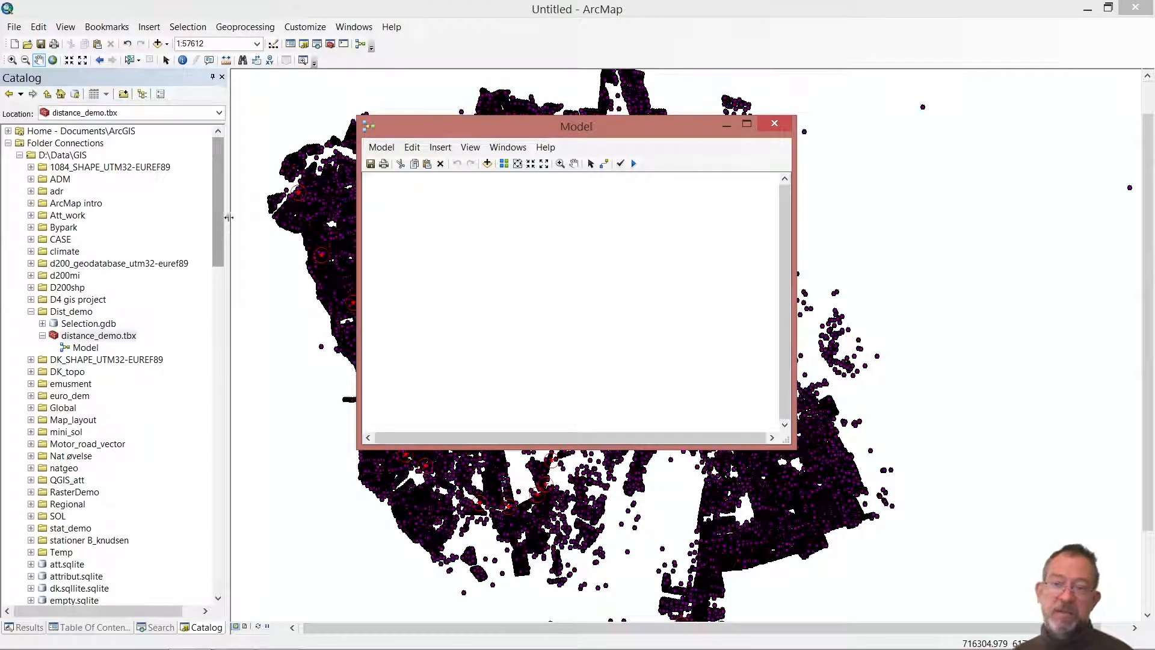
pyautogui.moveTo(469, 124); pyautogui.dragTo(692, 109)
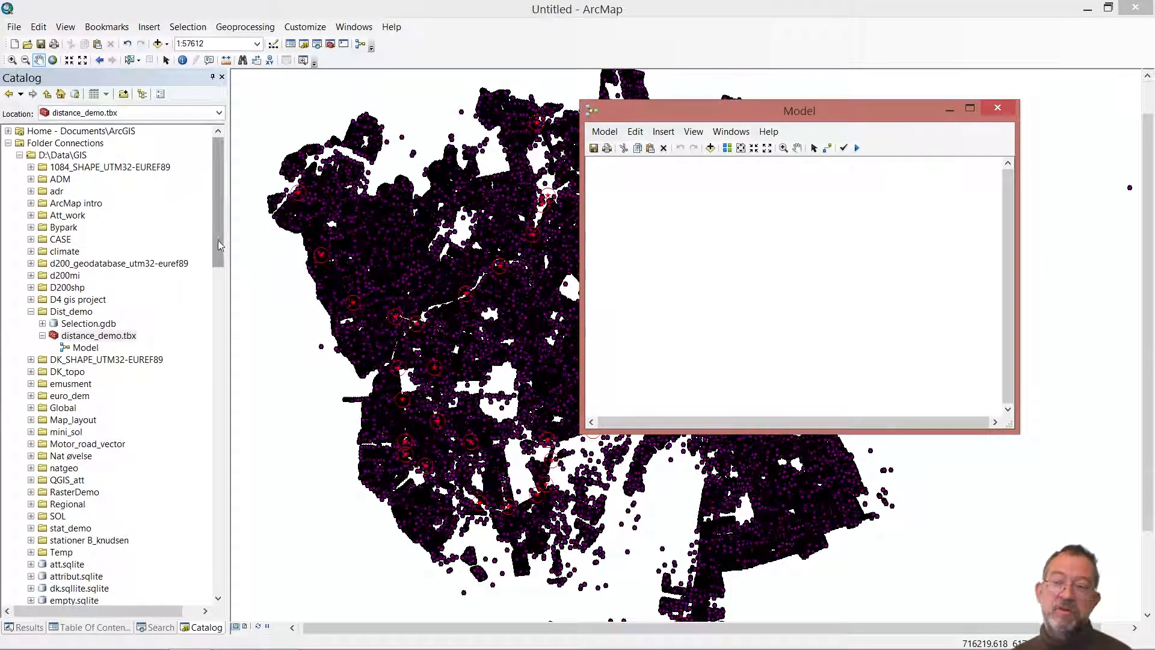
# Step: Add the Adg_adresser and TOGSTATION layers to the model as input data, one above the other
pyautogui.click(90, 627)
pyautogui.moveTo(57, 173); pyautogui.dragTo(626, 240)
pyautogui.moveTo(68, 124); pyautogui.dragTo(630, 340)
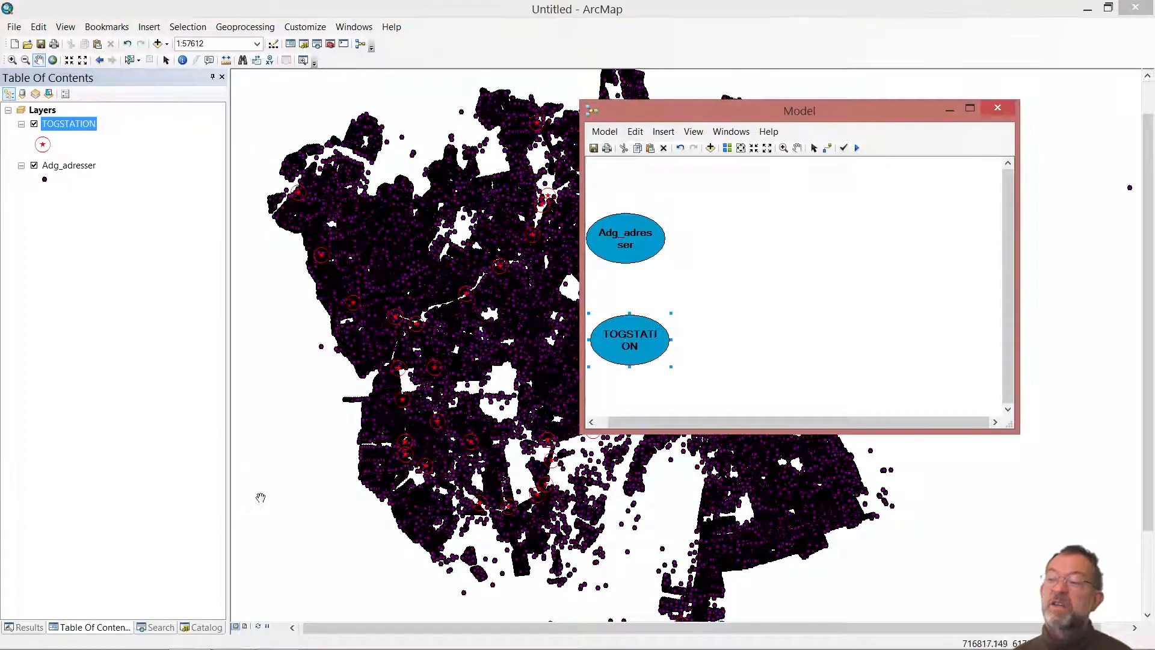
# Step: Add the Near tool from the Proximity toolset of Analysis Tools to the model, beside the two data elements
pyautogui.click(195, 628)
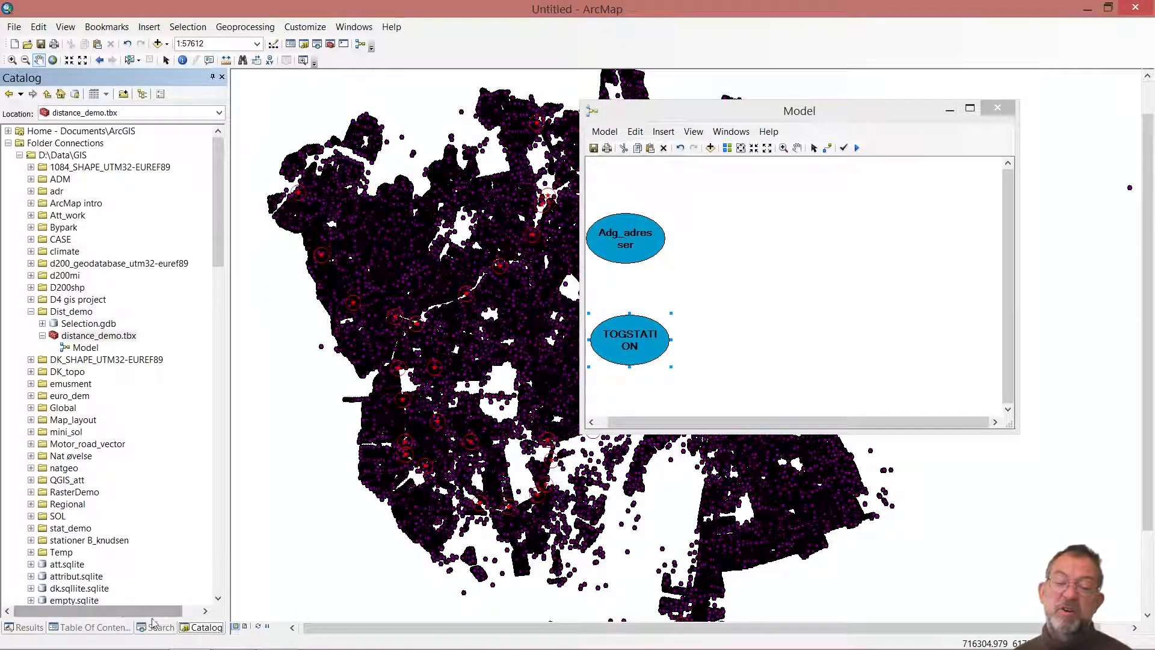
pyautogui.moveTo(219, 246); pyautogui.dragTo(229, 521)
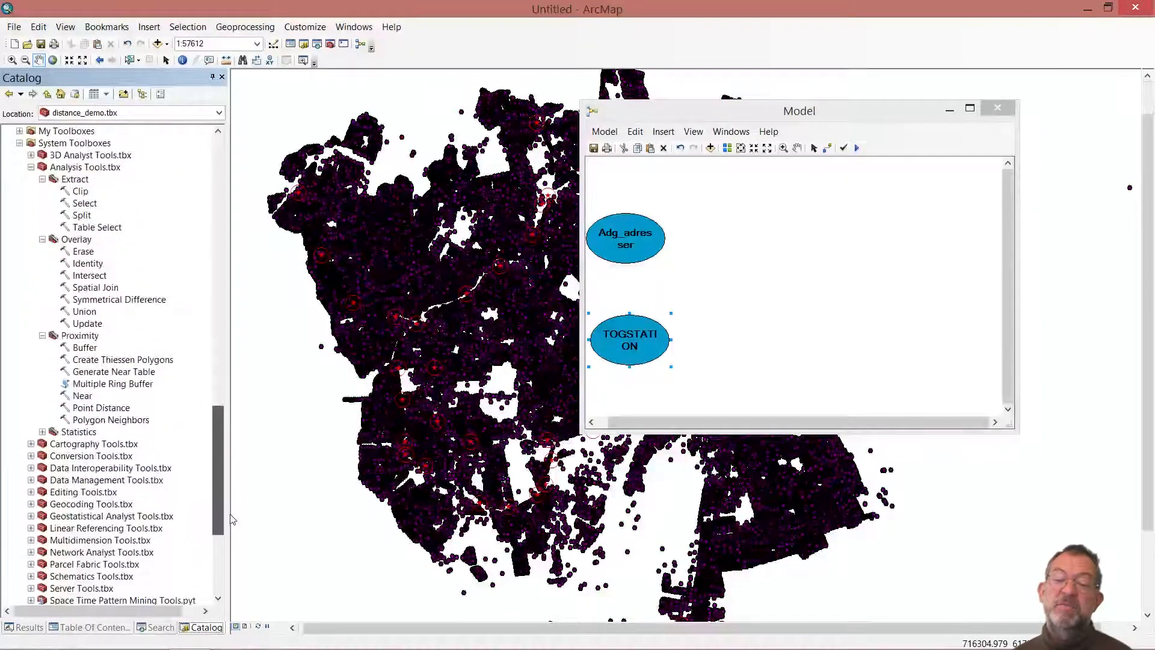
pyautogui.click(83, 396)
pyautogui.moveTo(83, 396); pyautogui.dragTo(756, 275)
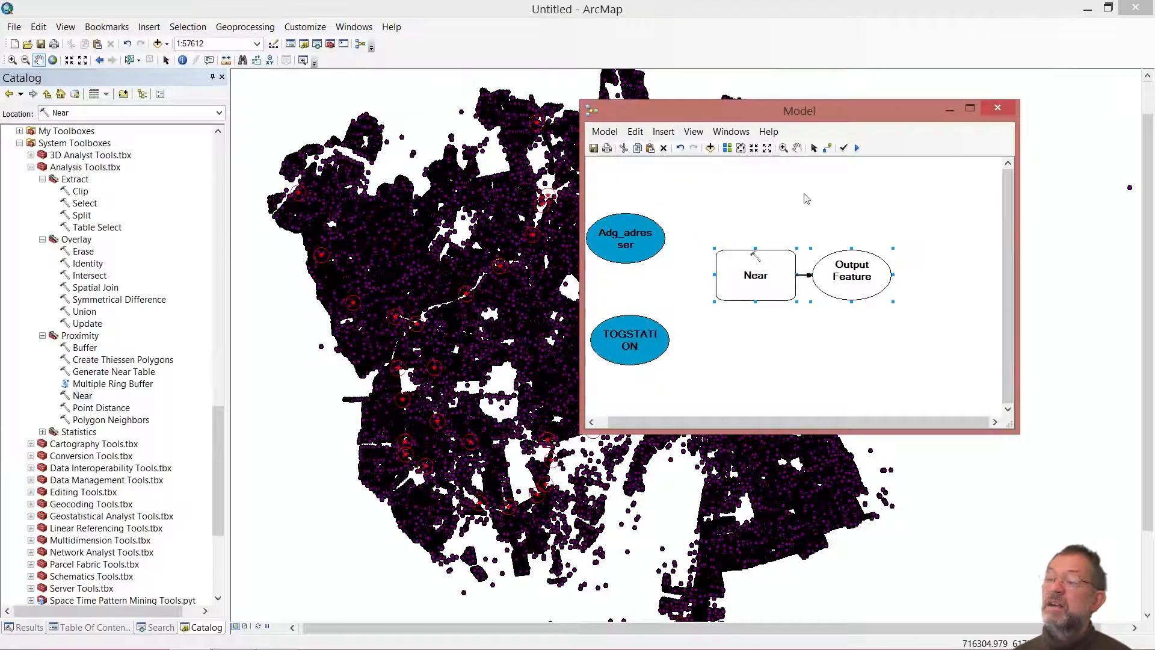
# Step: Connect Adg_adresser to the Near tool as Input Features and TOGSTATION as Near Features
pyautogui.click(827, 149)
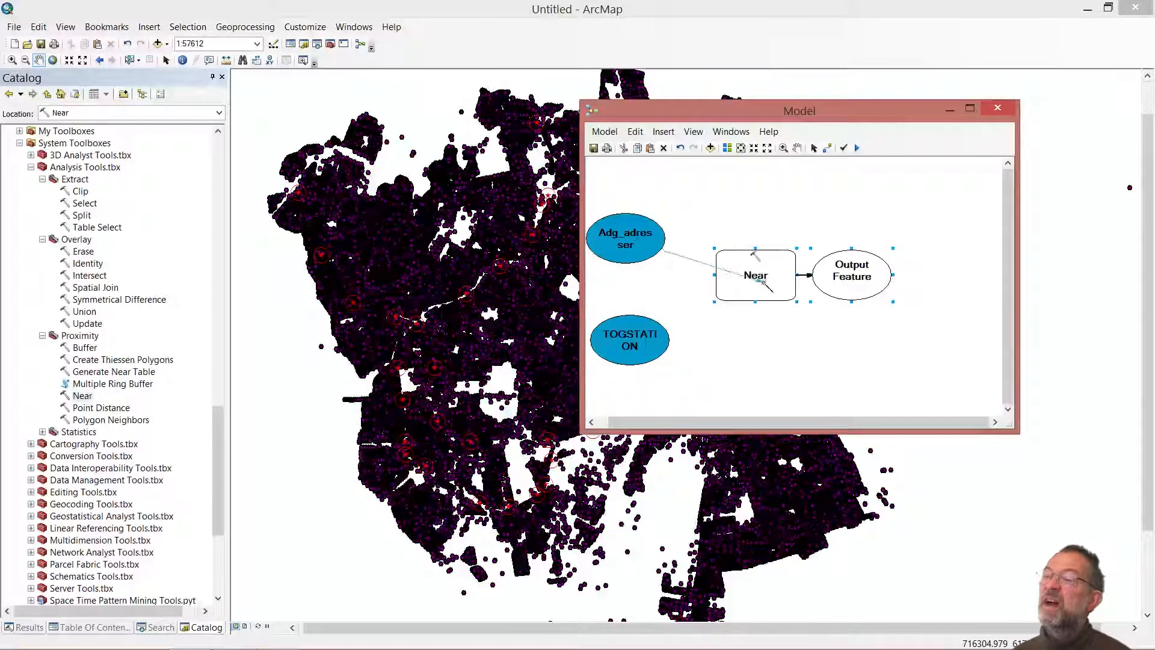
pyautogui.moveTo(639, 238); pyautogui.dragTo(765, 284)
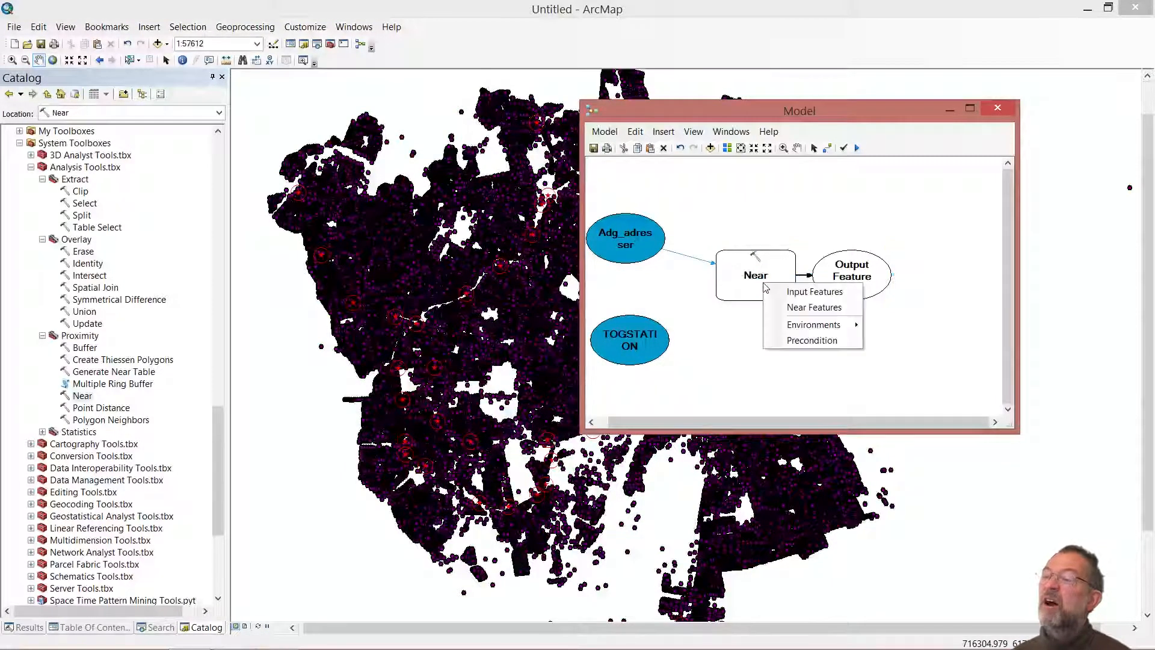
pyautogui.click(803, 293)
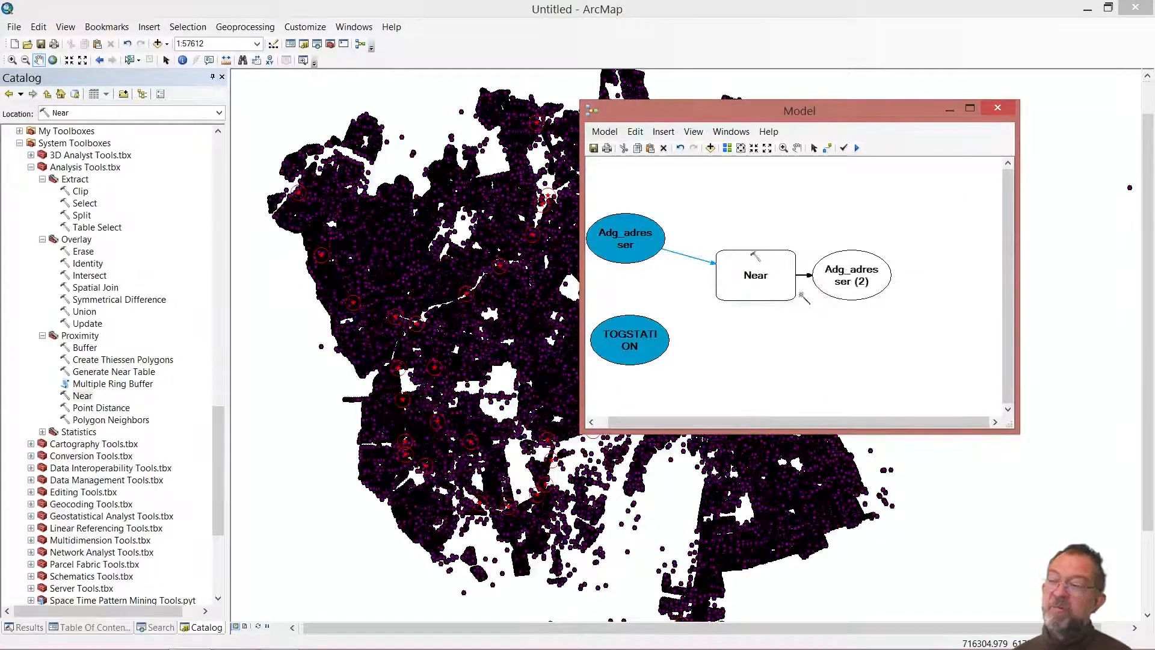
pyautogui.moveTo(628, 343); pyautogui.dragTo(760, 289)
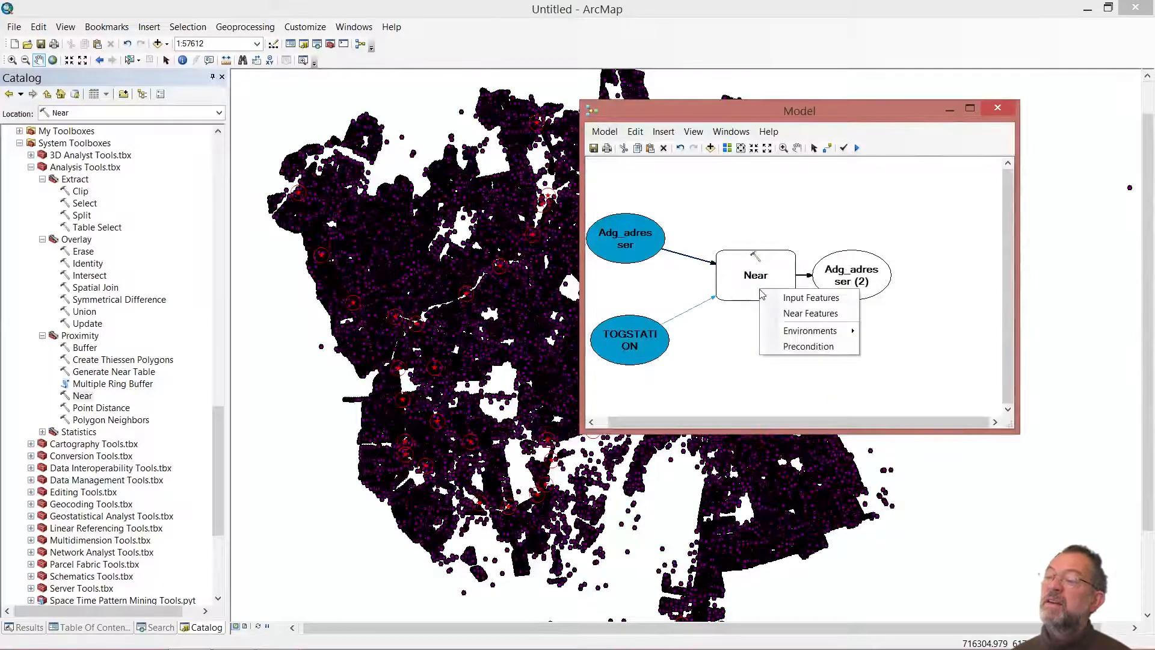
pyautogui.click(792, 316)
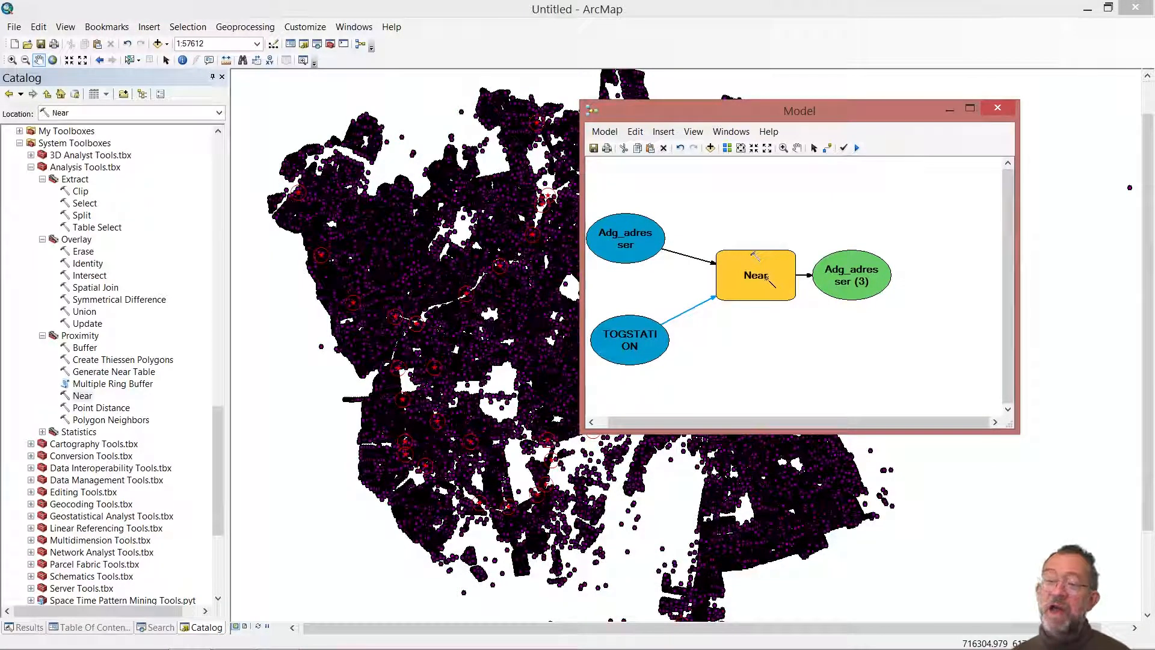
# Step: Configure the Near tool to also compute Location and Angle, using the PLANAR method and no search radius
pyautogui.doubleClick(766, 278)
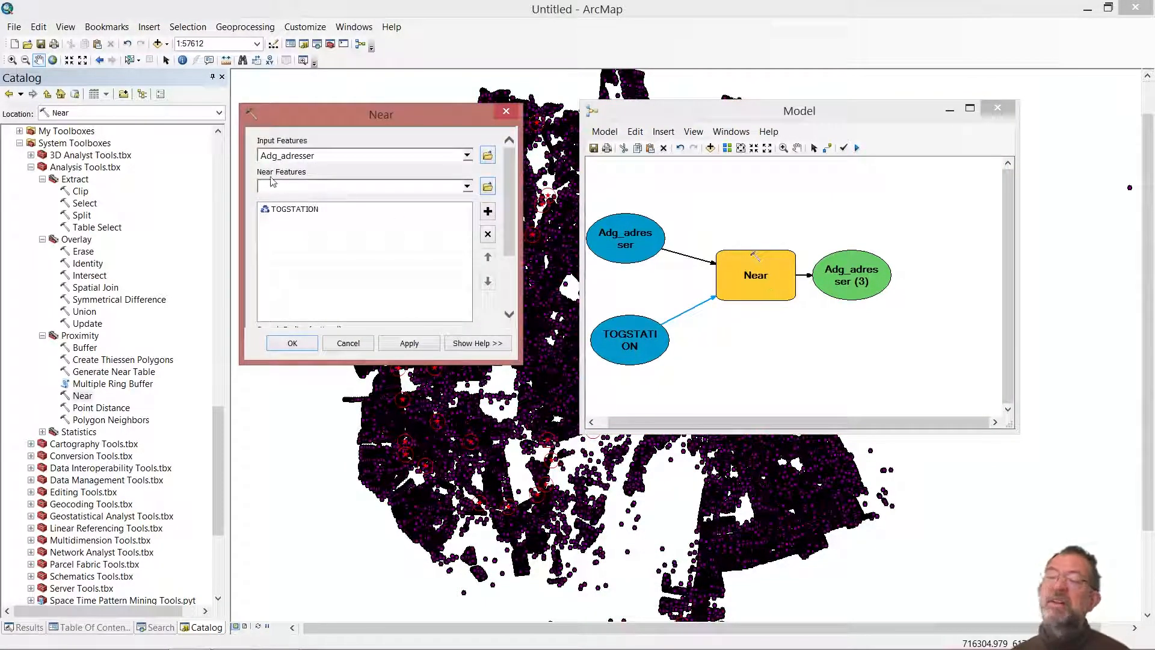
pyautogui.moveTo(509, 256); pyautogui.dragTo(510, 292)
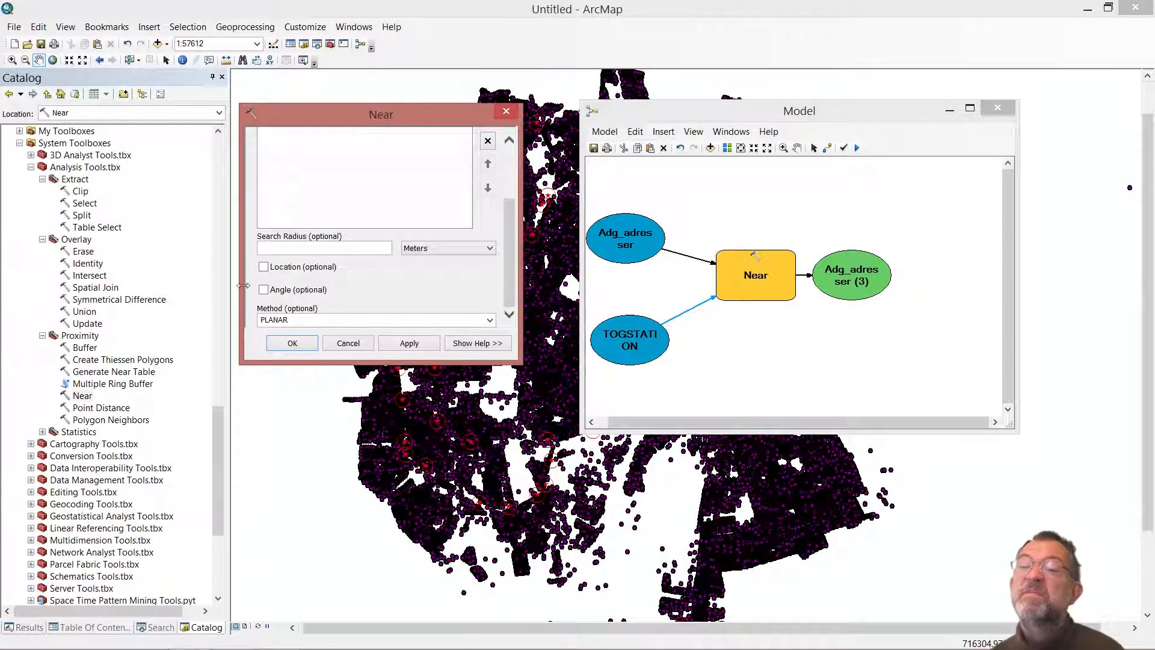
pyautogui.click(263, 267)
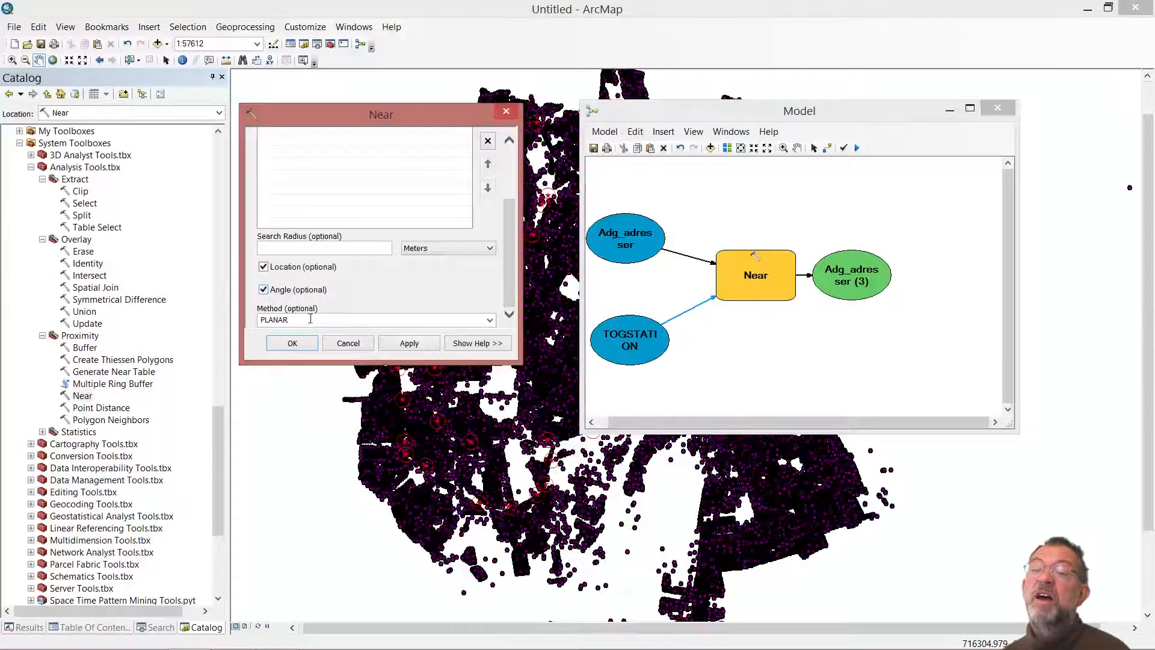
pyautogui.moveTo(509, 288); pyautogui.dragTo(510, 183)
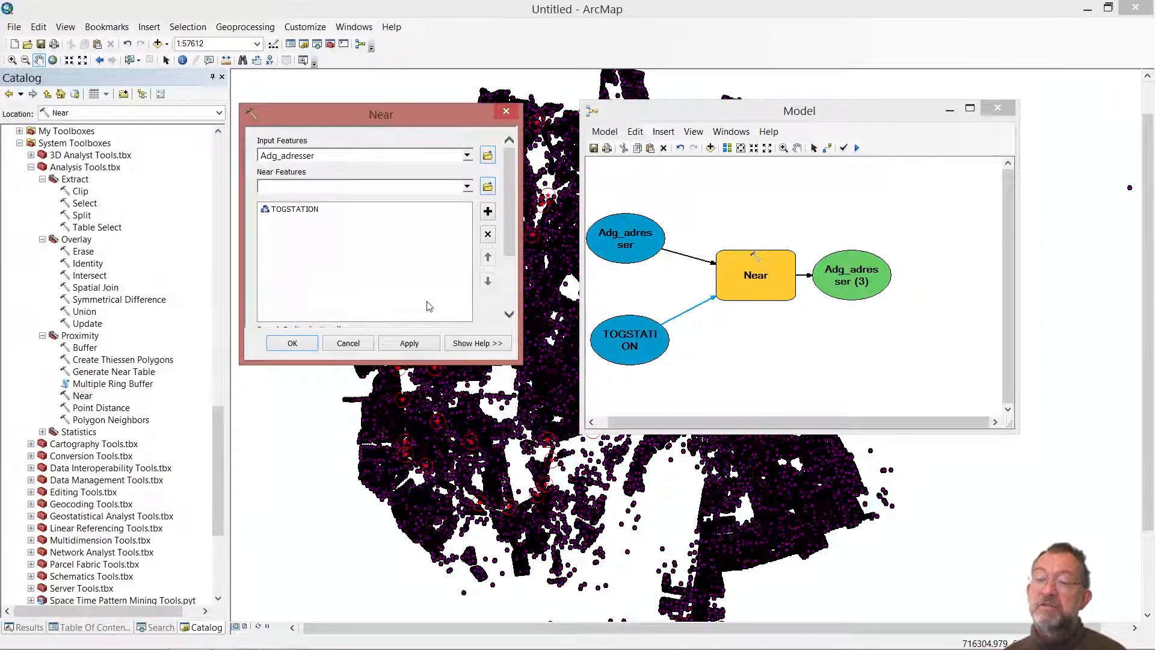
pyautogui.moveTo(514, 235); pyautogui.dragTo(511, 294)
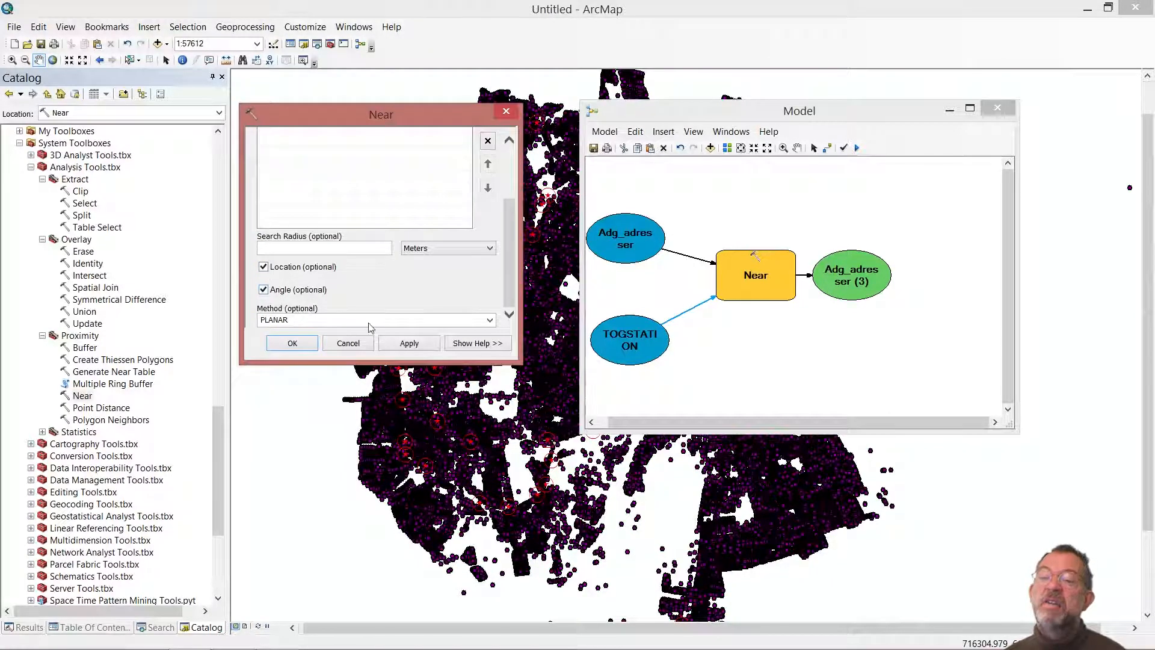
pyautogui.click(332, 319)
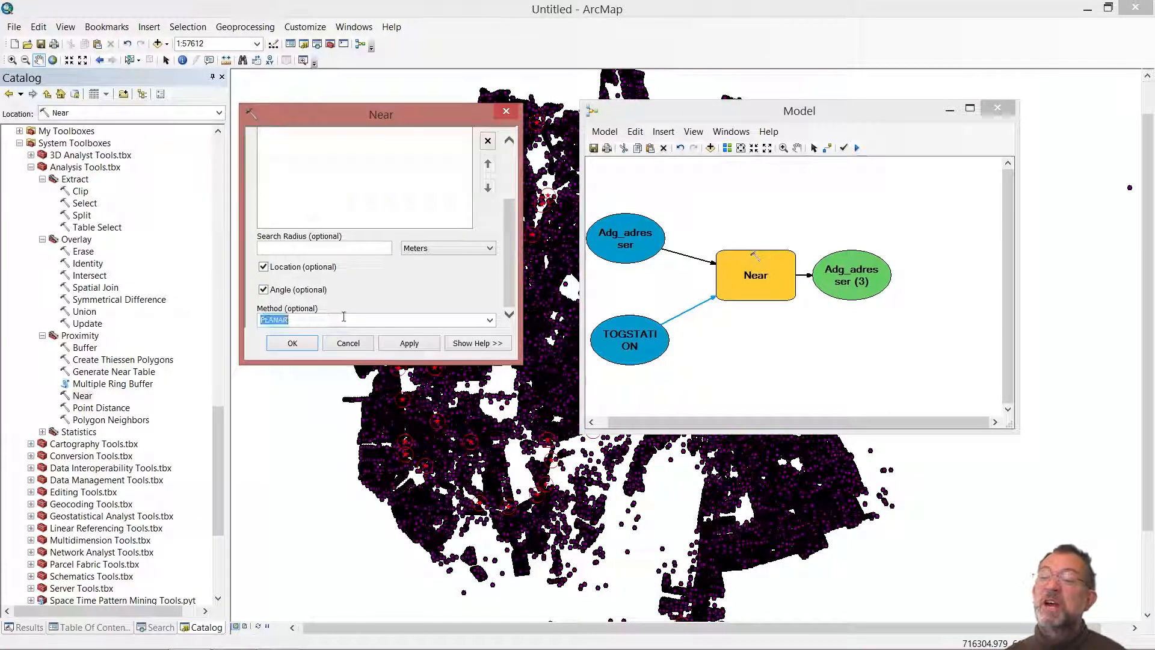
pyautogui.click(490, 322)
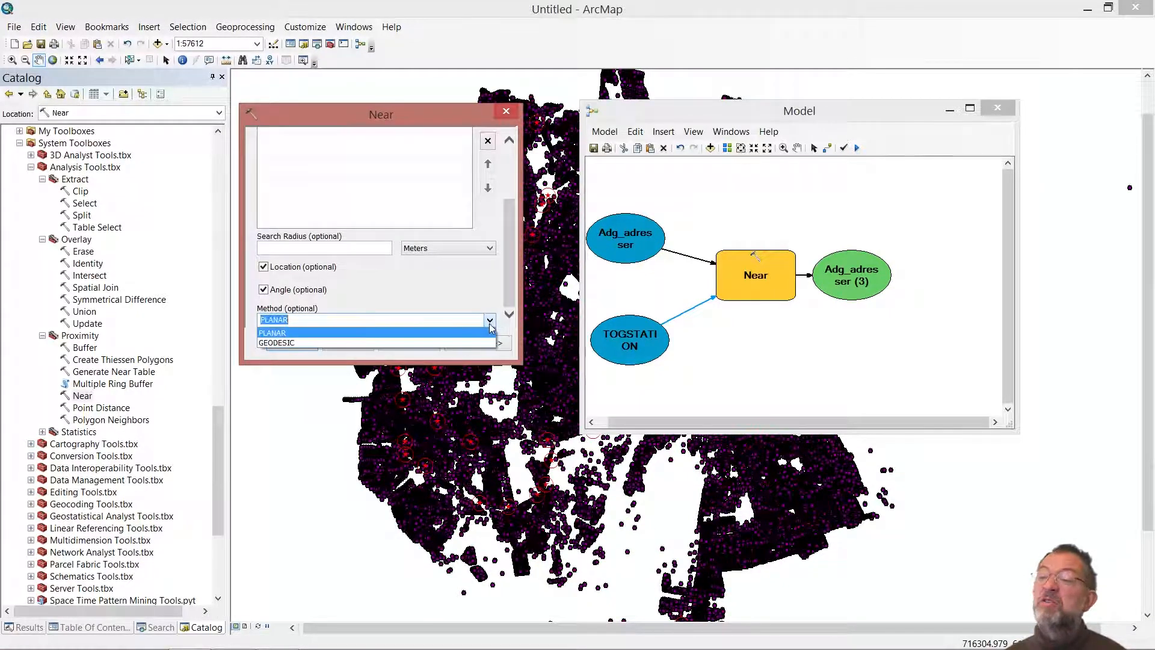
pyautogui.click(453, 334)
pyautogui.click(293, 343)
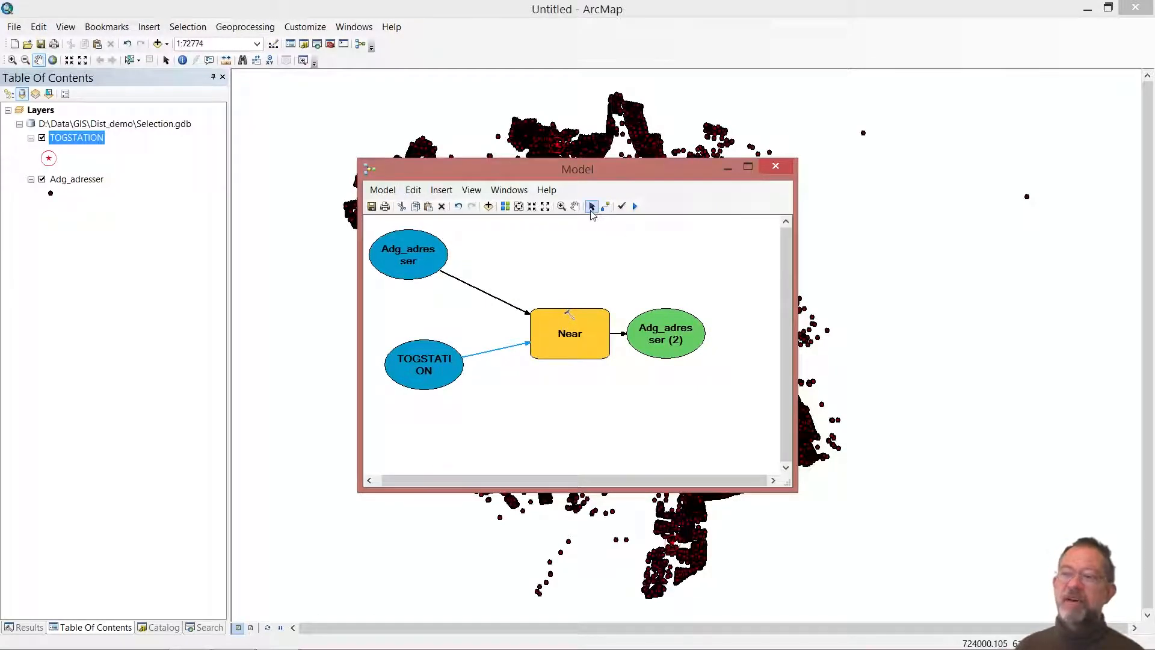
# Step: Check the Near tool's parameters, run the model and close it with its changes saved
pyautogui.doubleClick(581, 325)
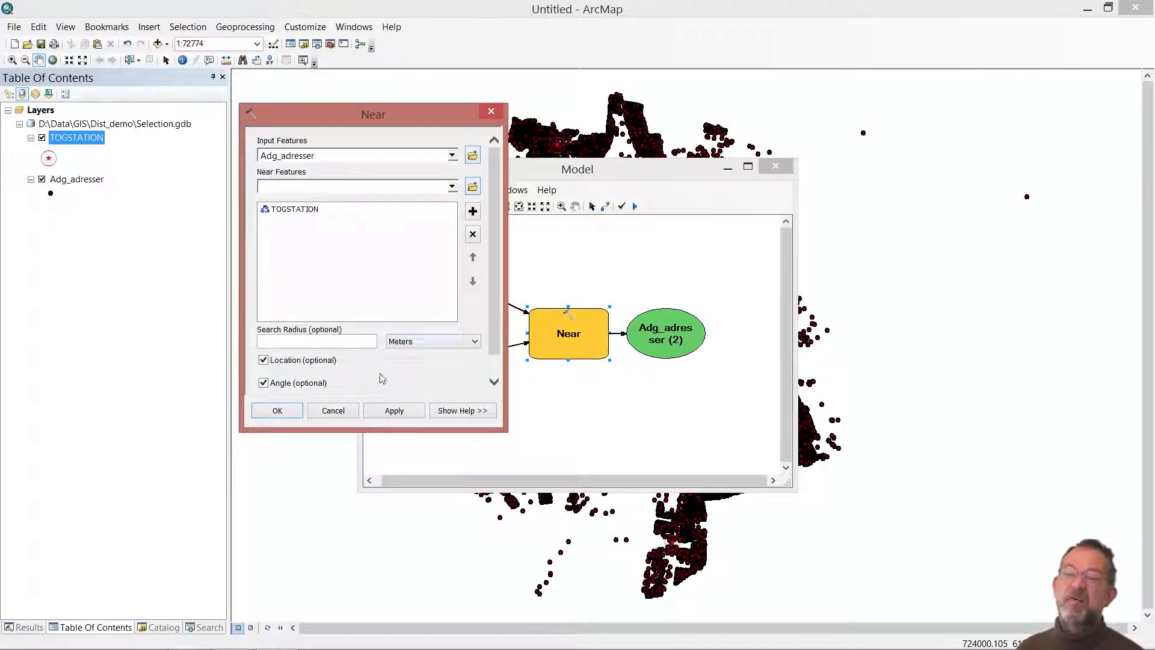
pyautogui.click(335, 412)
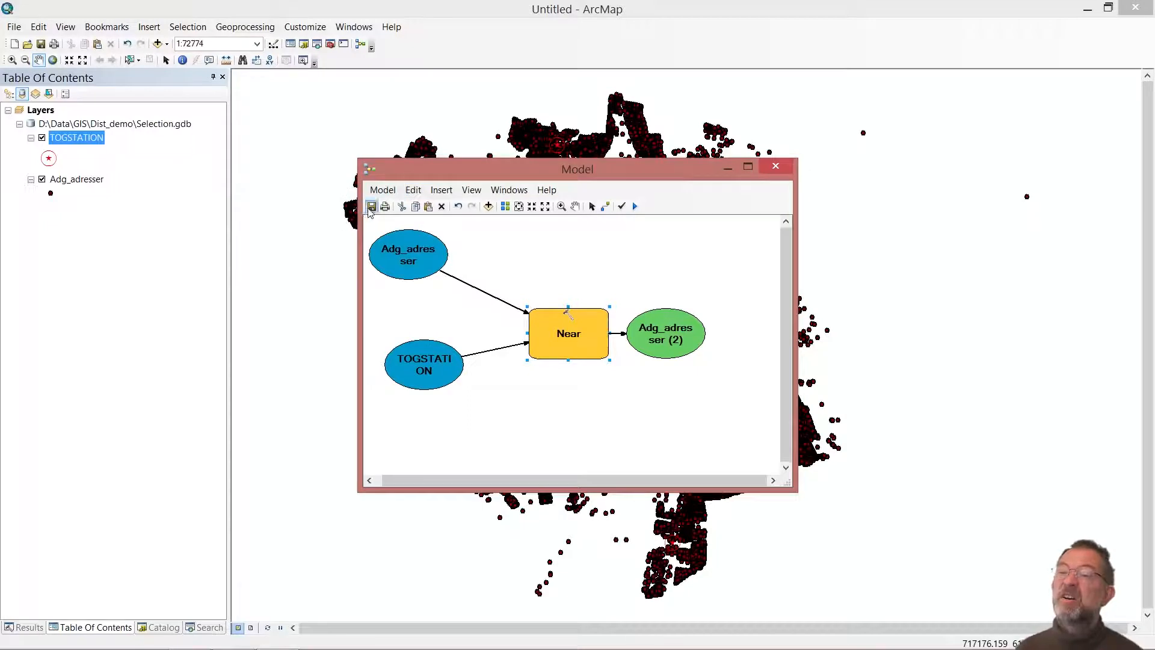
pyautogui.click(636, 206)
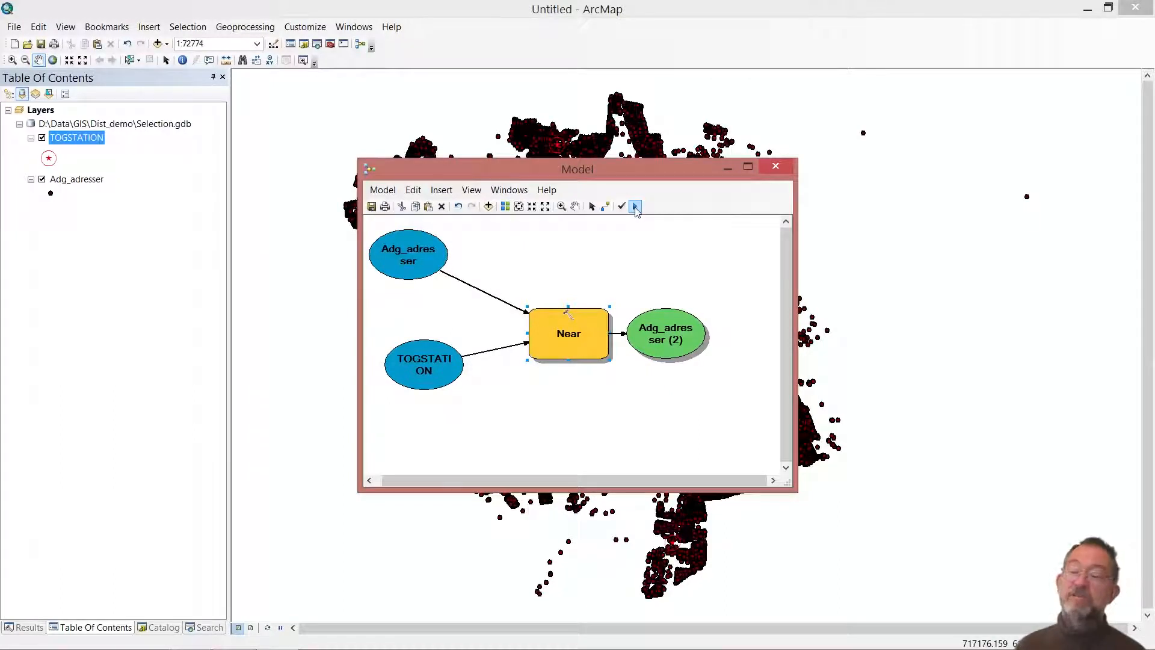
pyautogui.click(776, 167)
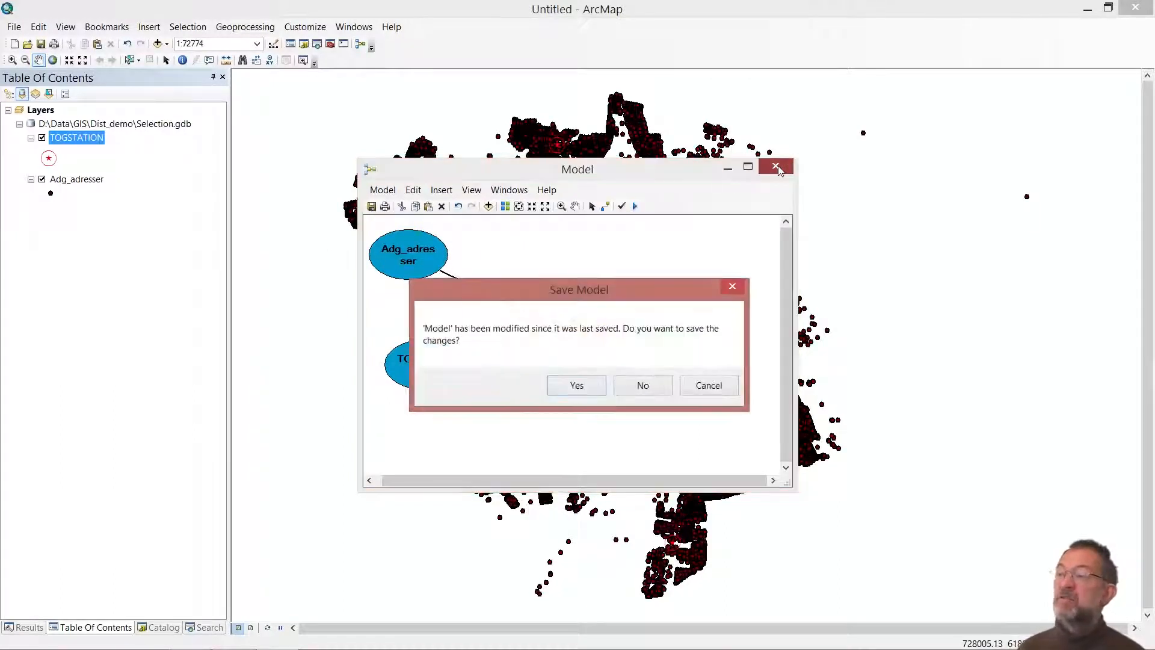
pyautogui.click(578, 385)
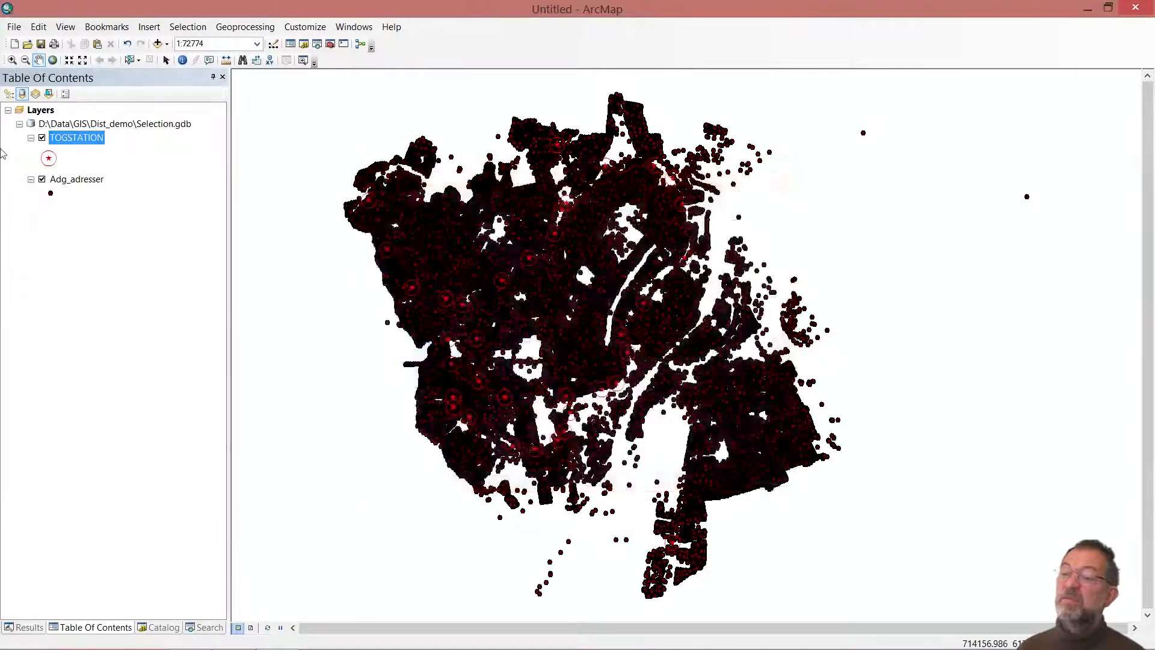
# Step: Examine the NEAR fields in the attribute table of the Adg_adresser layer, and close the table
pyautogui.click(77, 187)
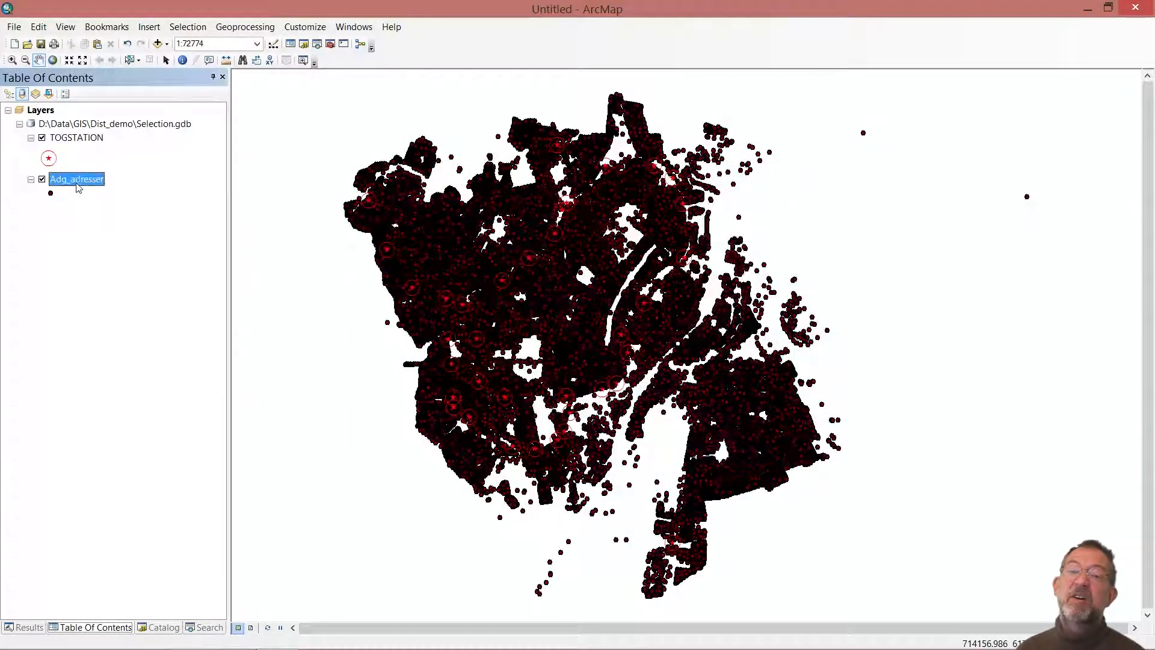
pyautogui.rightClick(78, 188)
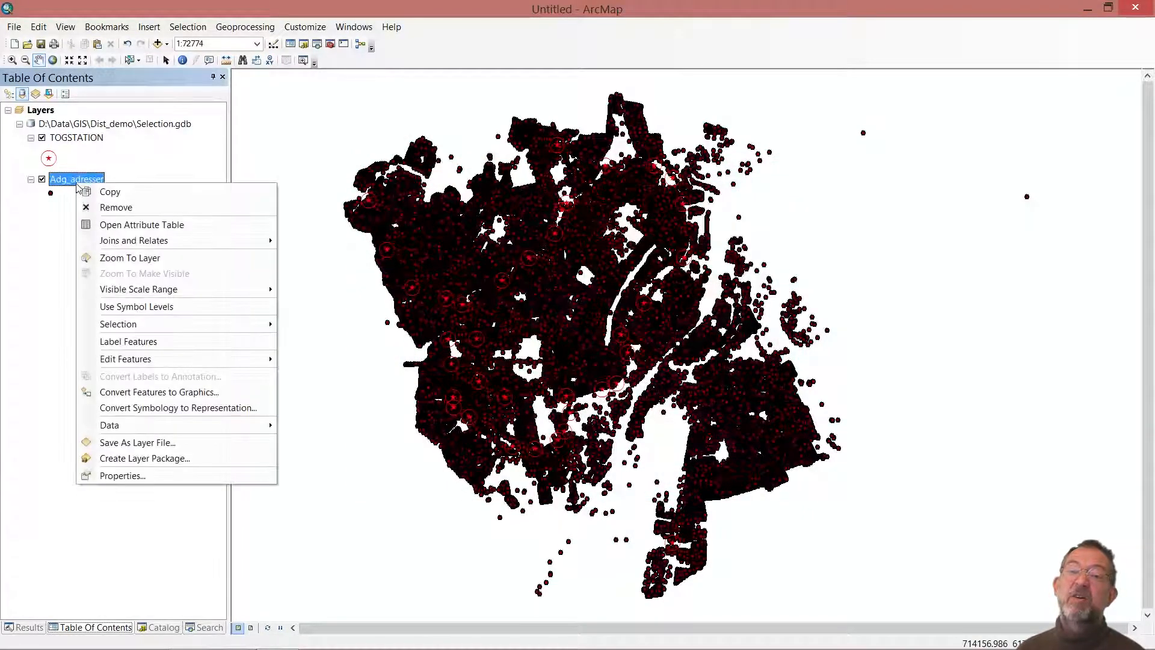
pyautogui.click(126, 225)
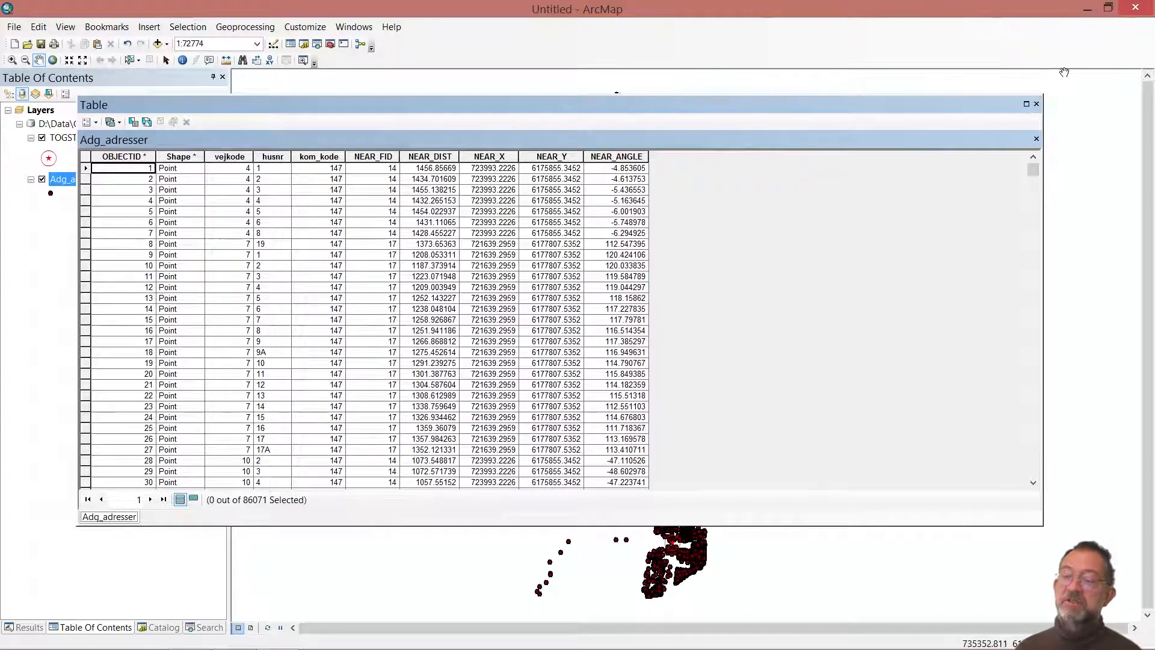
pyautogui.click(1036, 104)
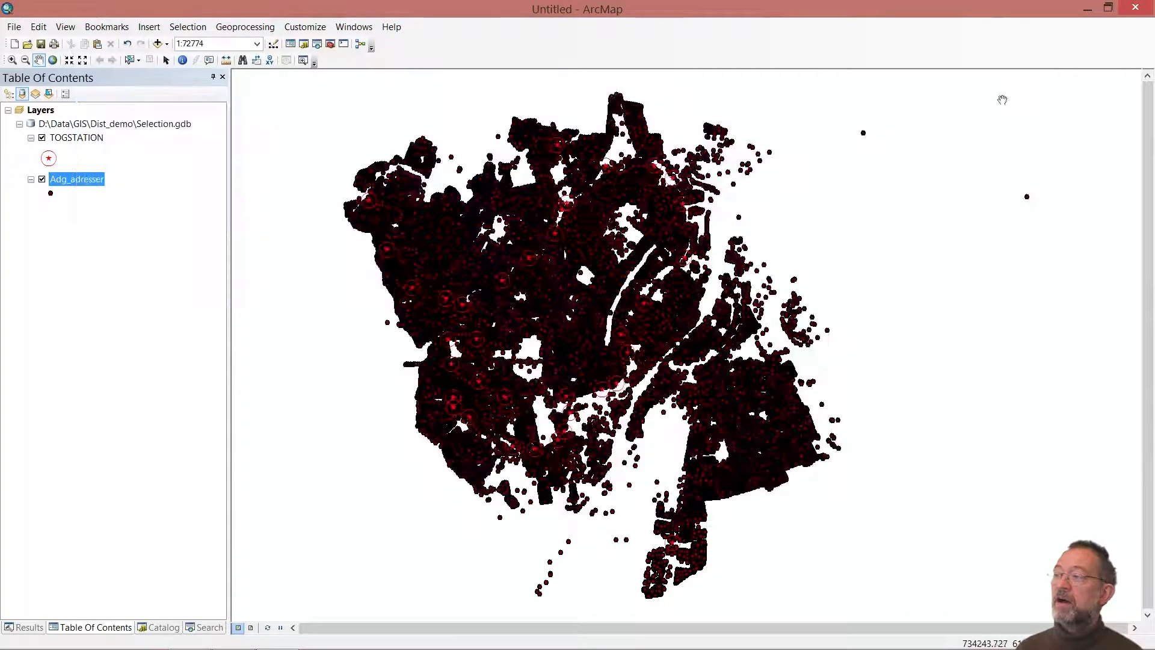
# Step: Symbolize the Adg_adresser layer with graduated symbols based on the NEAR_DIST field
pyautogui.click(12, 61)
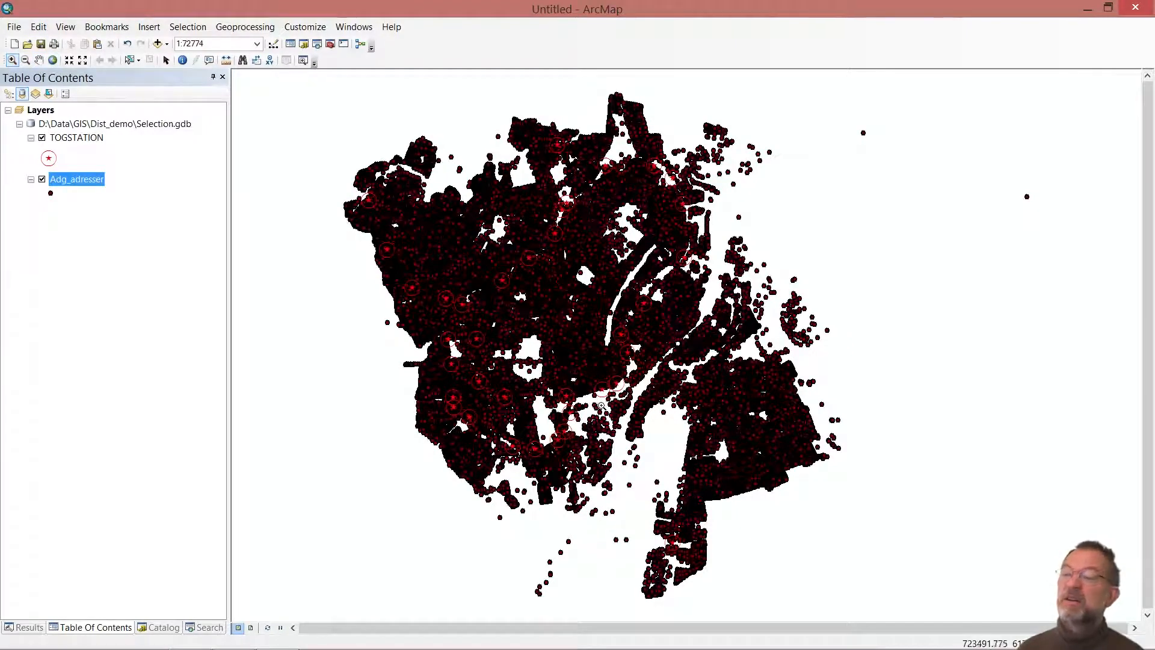
pyautogui.moveTo(610, 256); pyautogui.dragTo(689, 347)
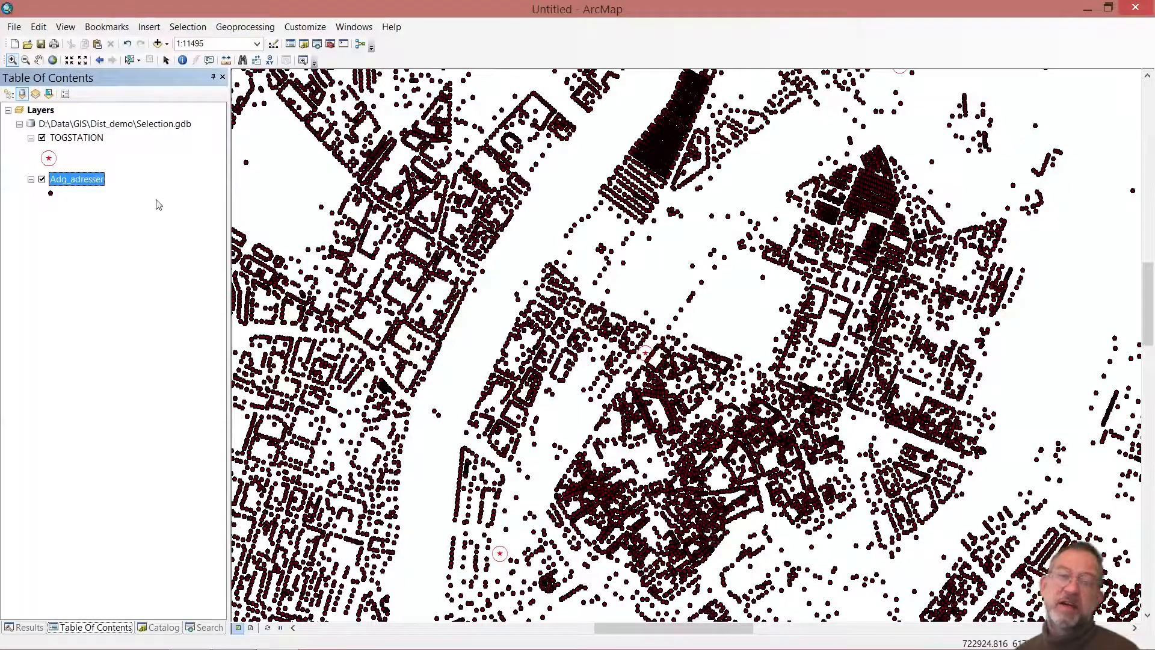
pyautogui.rightClick(85, 187)
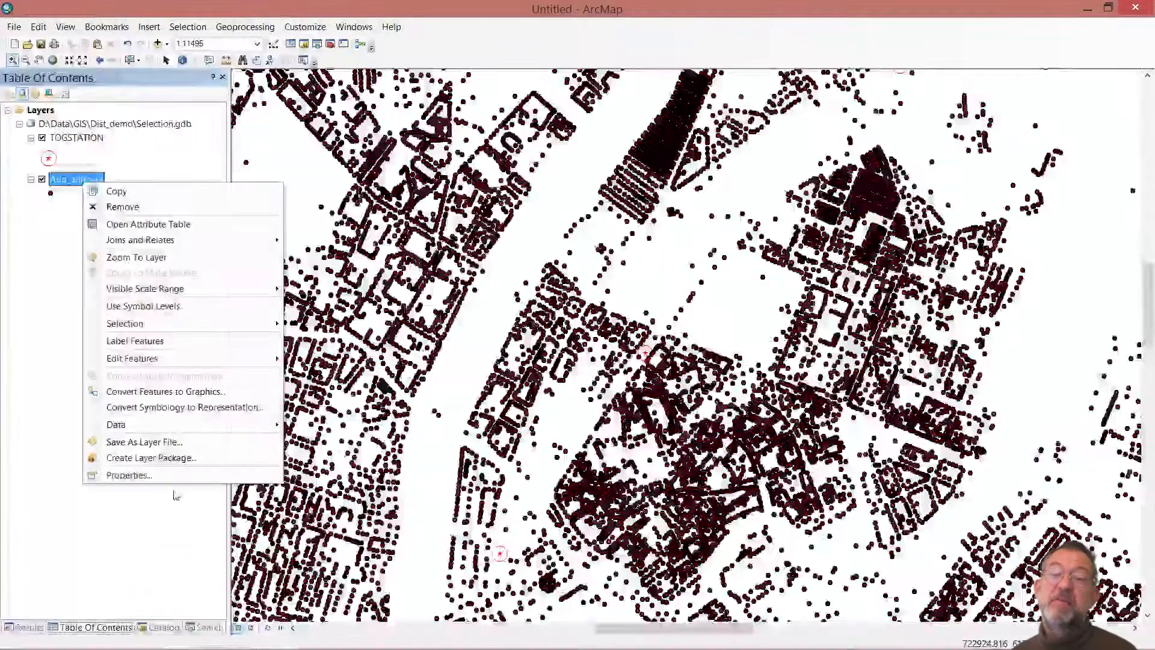
pyautogui.click(177, 476)
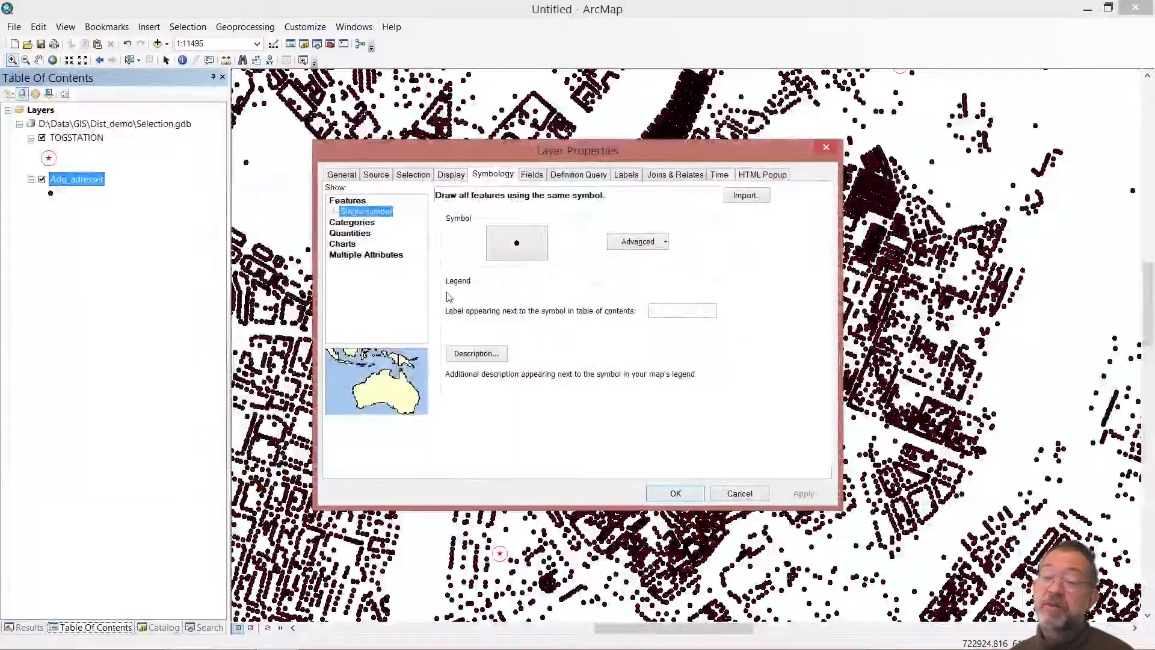
pyautogui.click(366, 233)
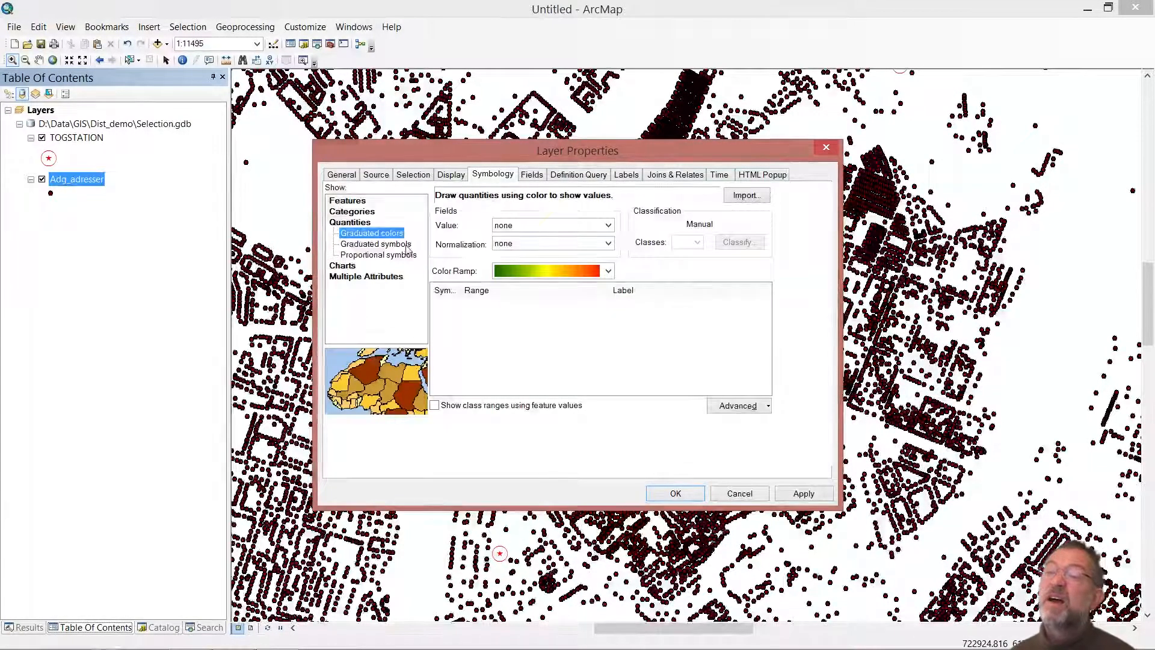
pyautogui.click(394, 245)
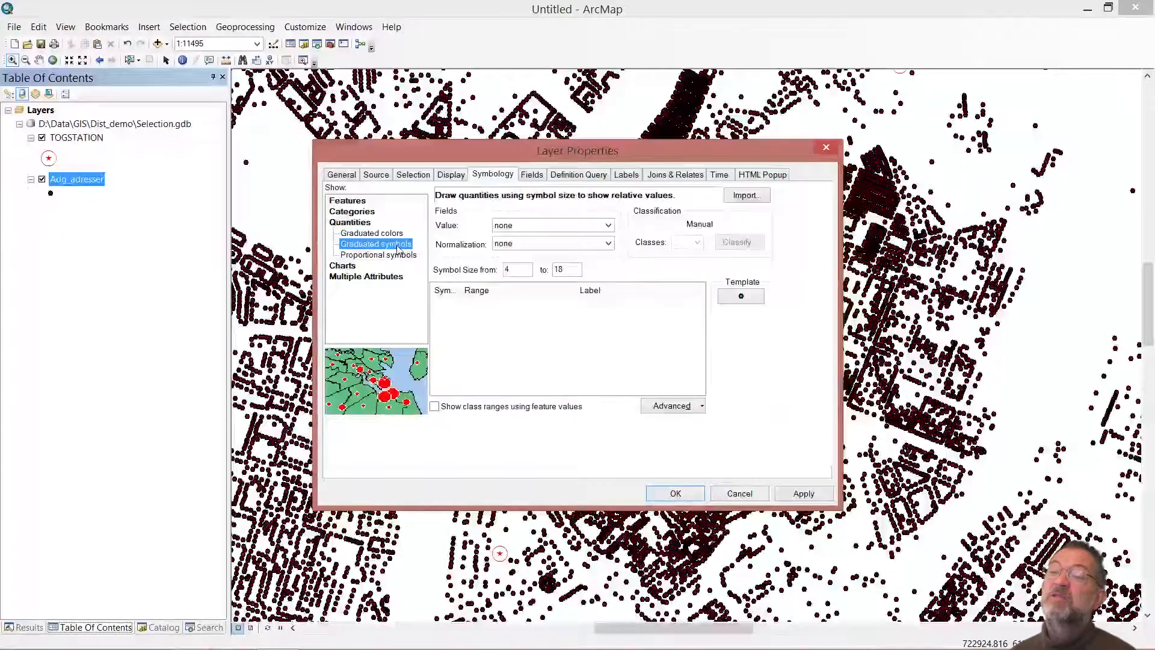
pyautogui.click(608, 225)
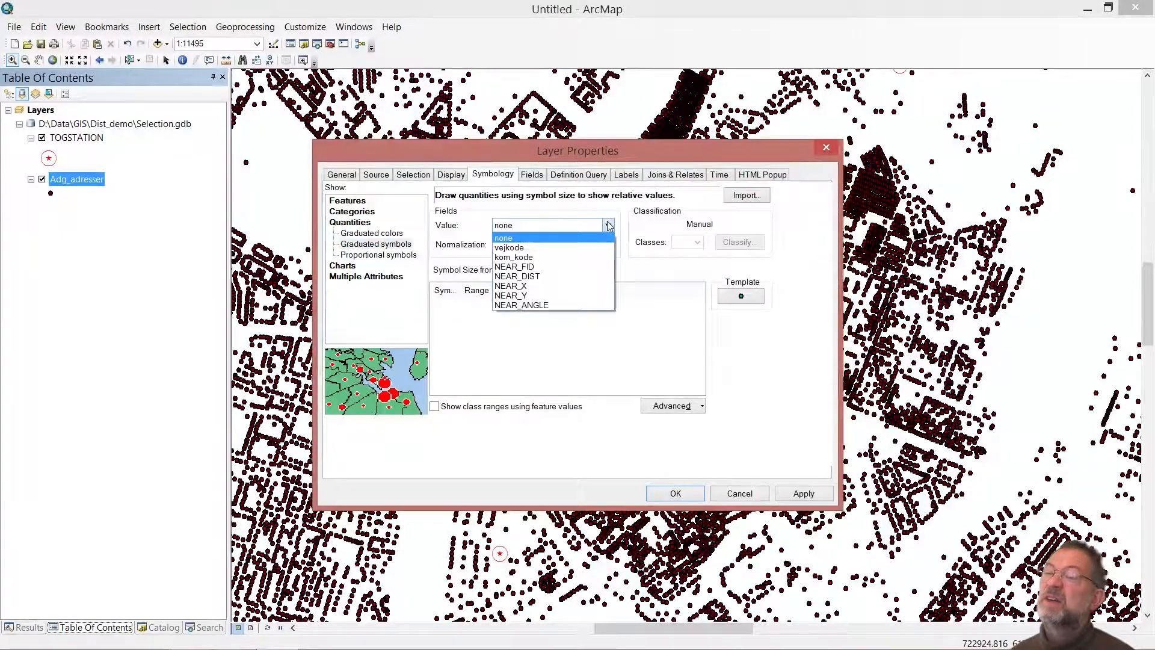
pyautogui.click(544, 277)
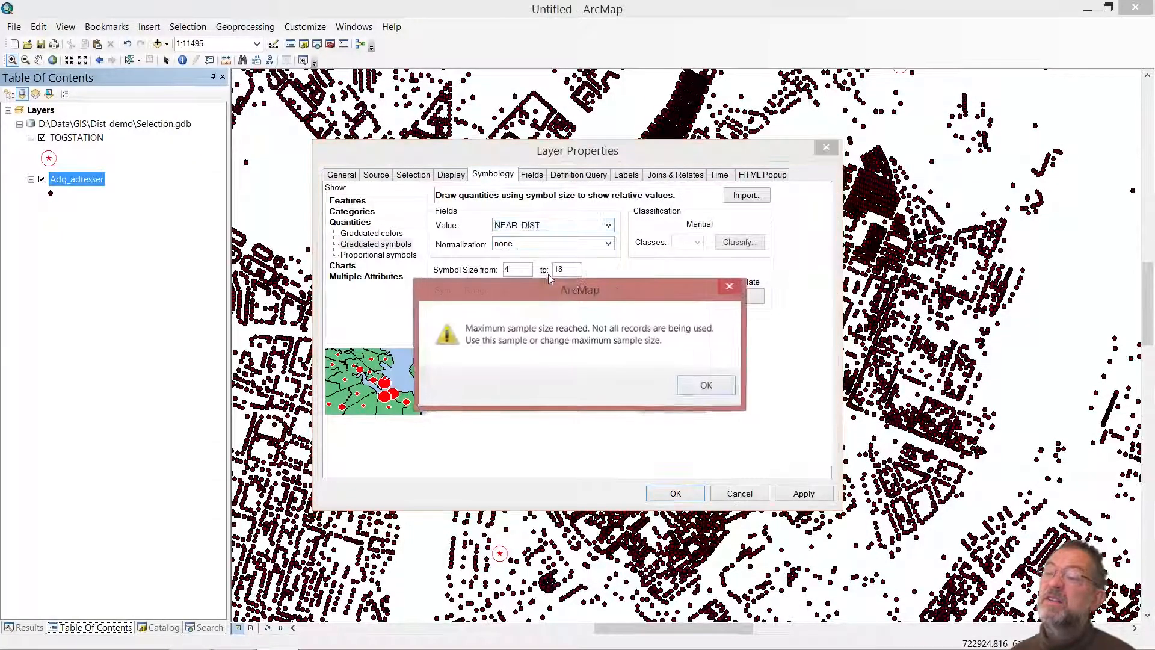
pyautogui.click(705, 388)
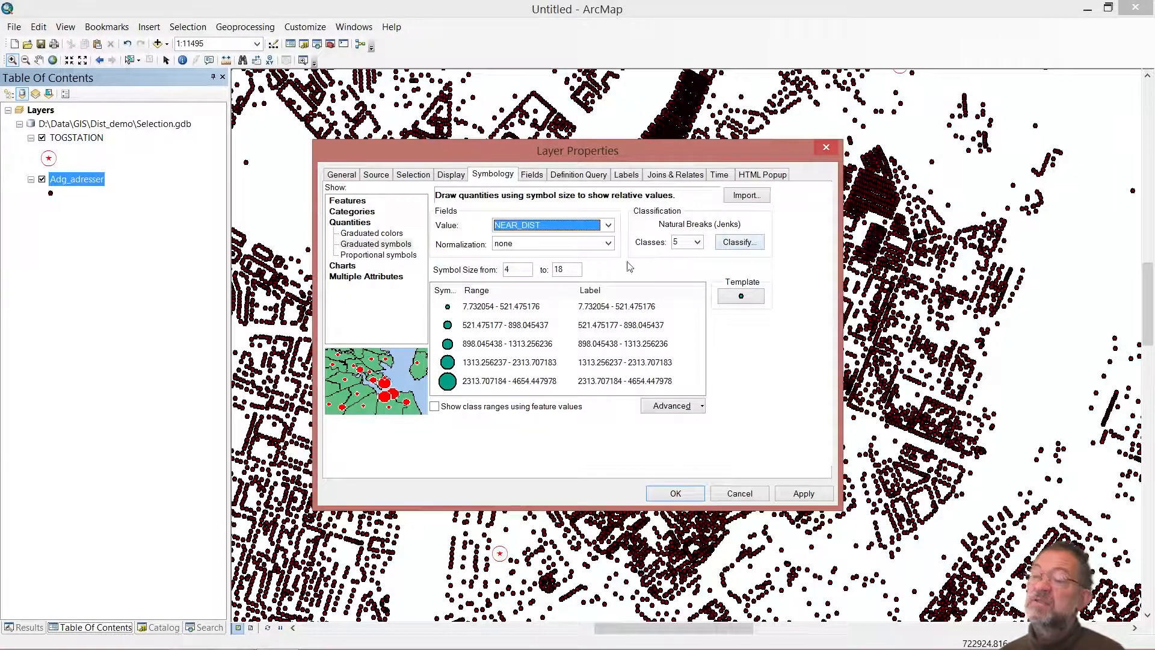
# Step: Raise the maximum sample size of the NEAR_DIST classification to 1000000 records
pyautogui.click(750, 246)
pyautogui.click(536, 242)
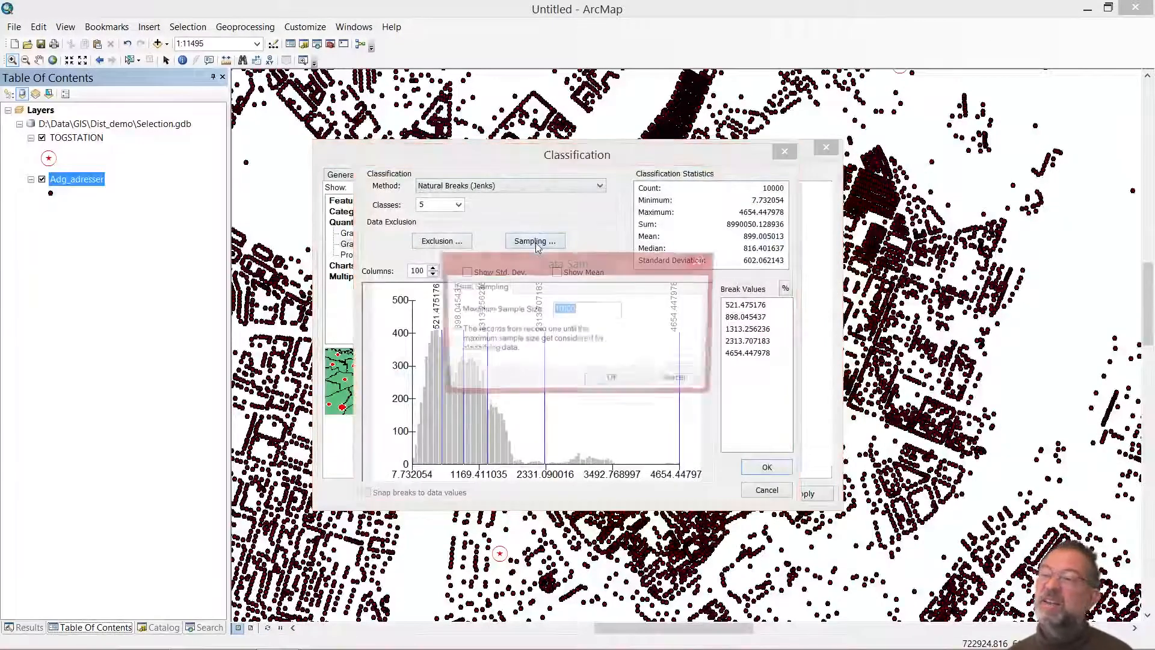
pyautogui.click(589, 309)
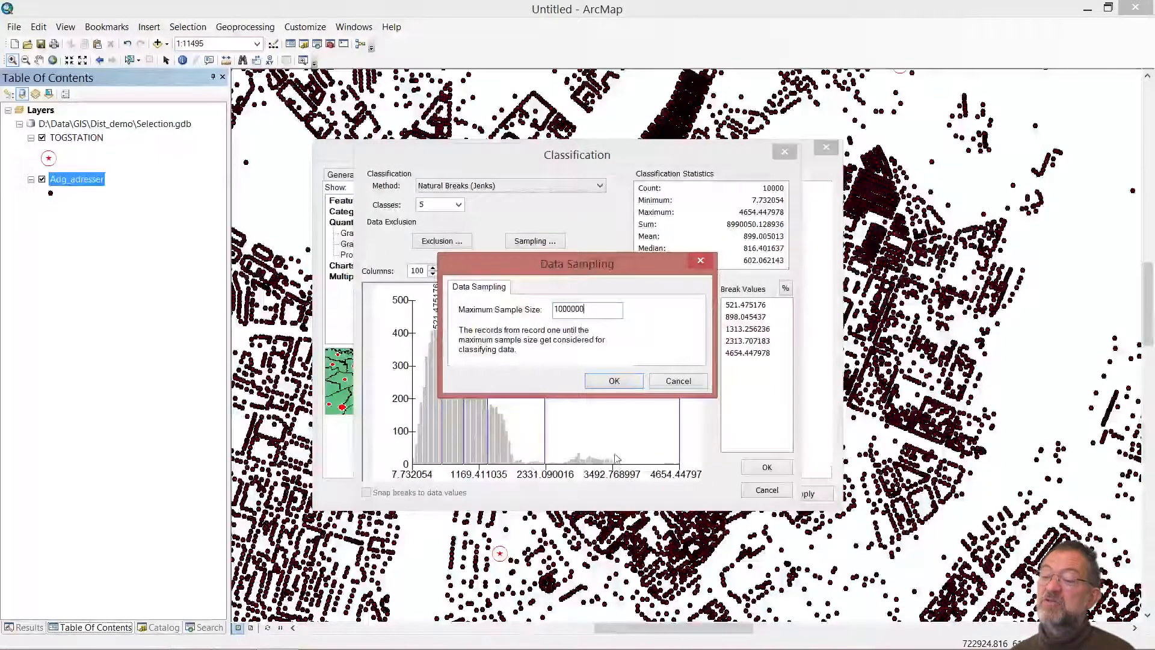
pyautogui.click(612, 382)
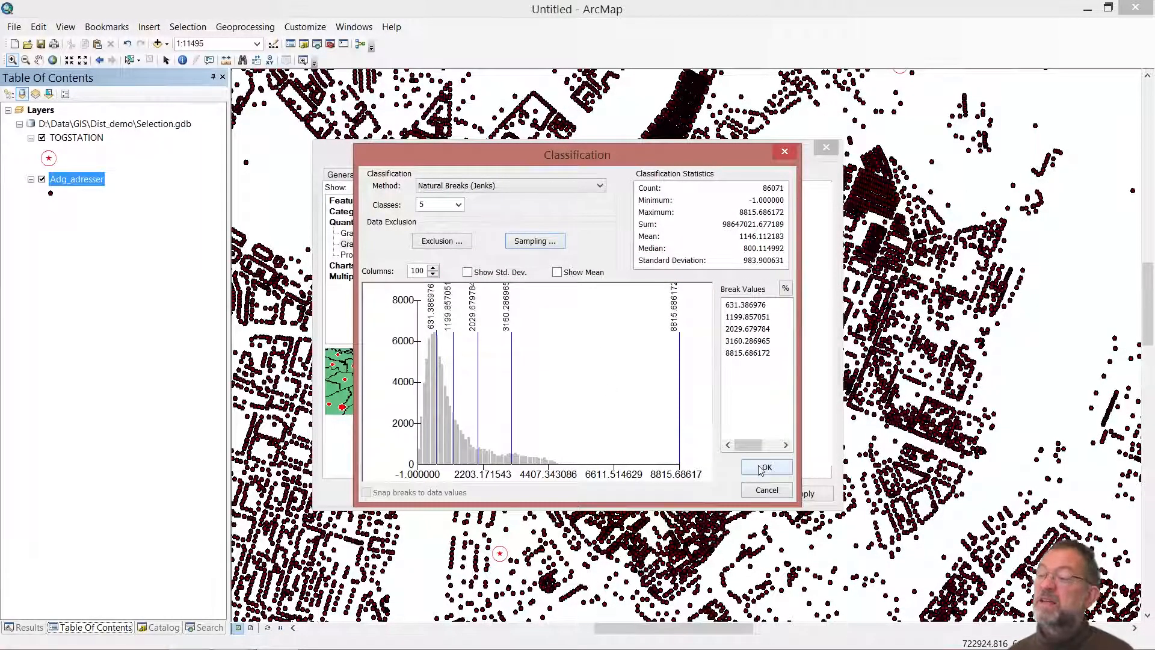
pyautogui.click(765, 469)
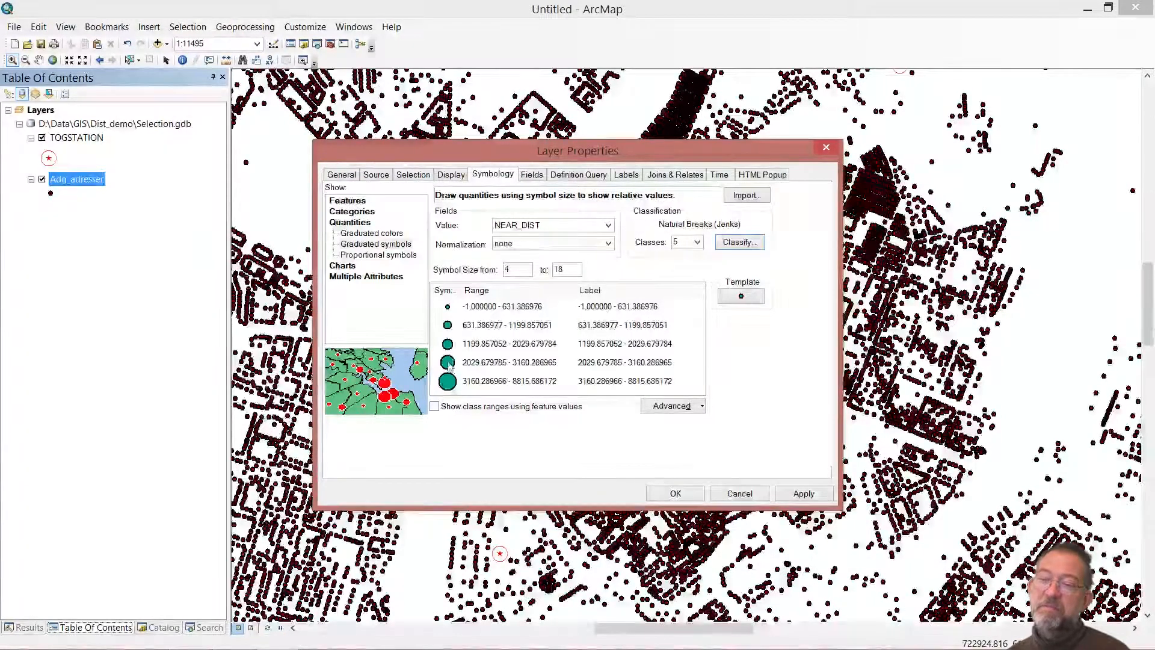
# Step: Search the symbol styles for "arrow" and use the Business style's Arrow Up as the template for the graduated symbols
pyautogui.rightClick(448, 311)
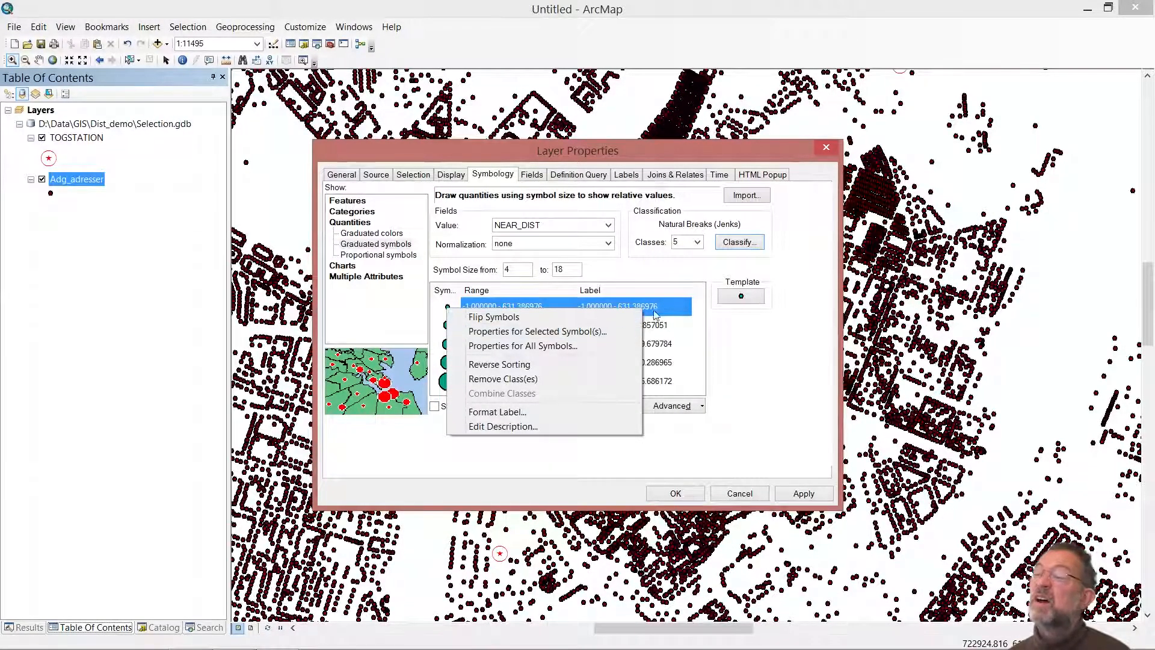
pyautogui.click(742, 297)
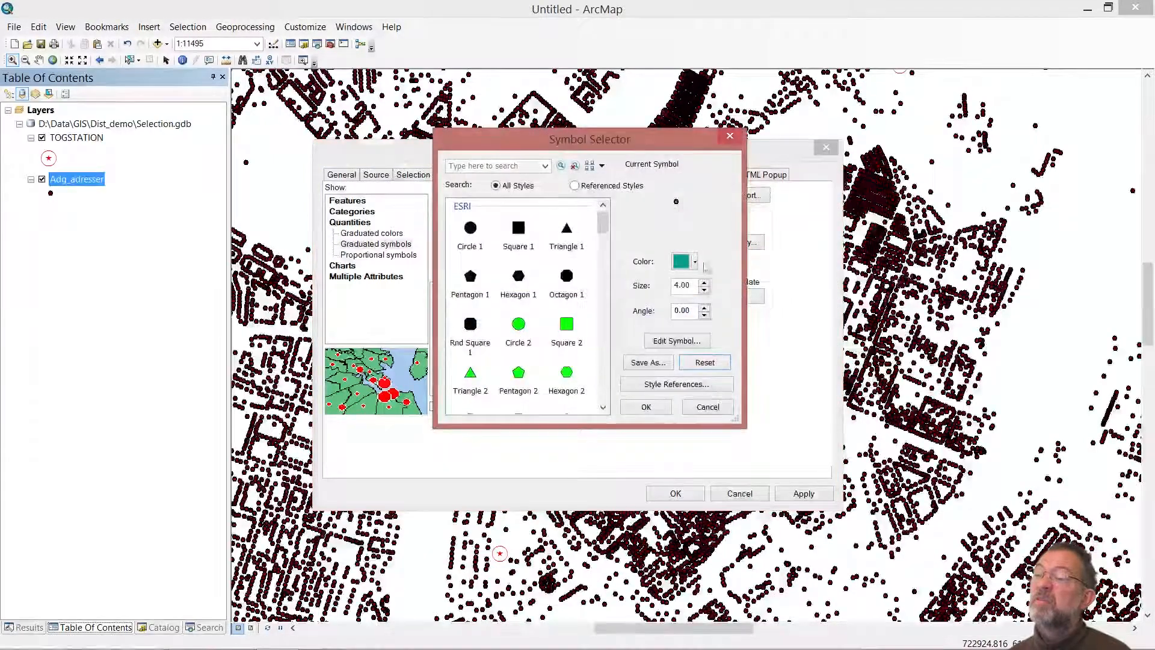
pyautogui.moveTo(544, 140); pyautogui.dragTo(477, 221)
pyautogui.click(421, 245)
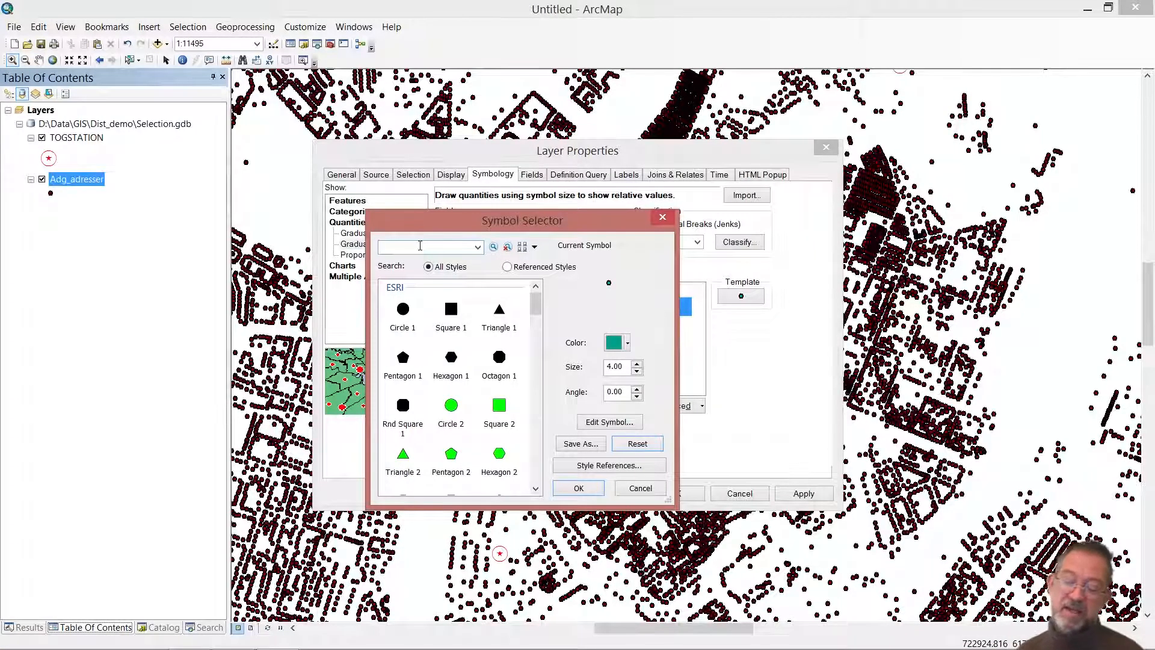
pyautogui.write('arrow')
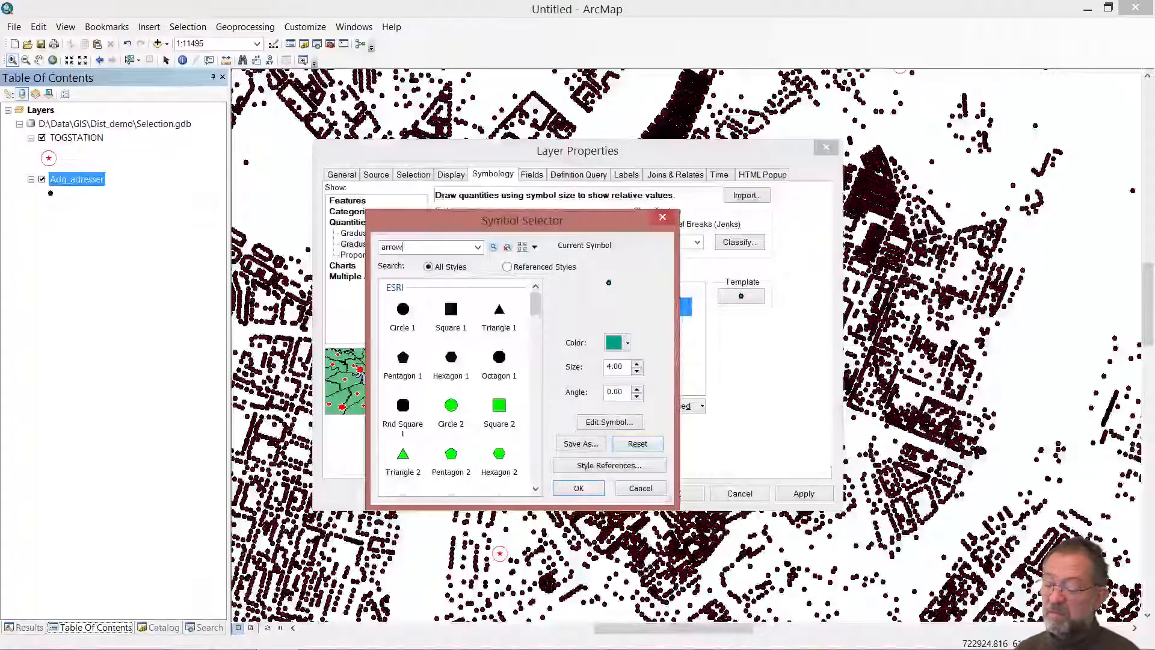
pyautogui.press('Return')
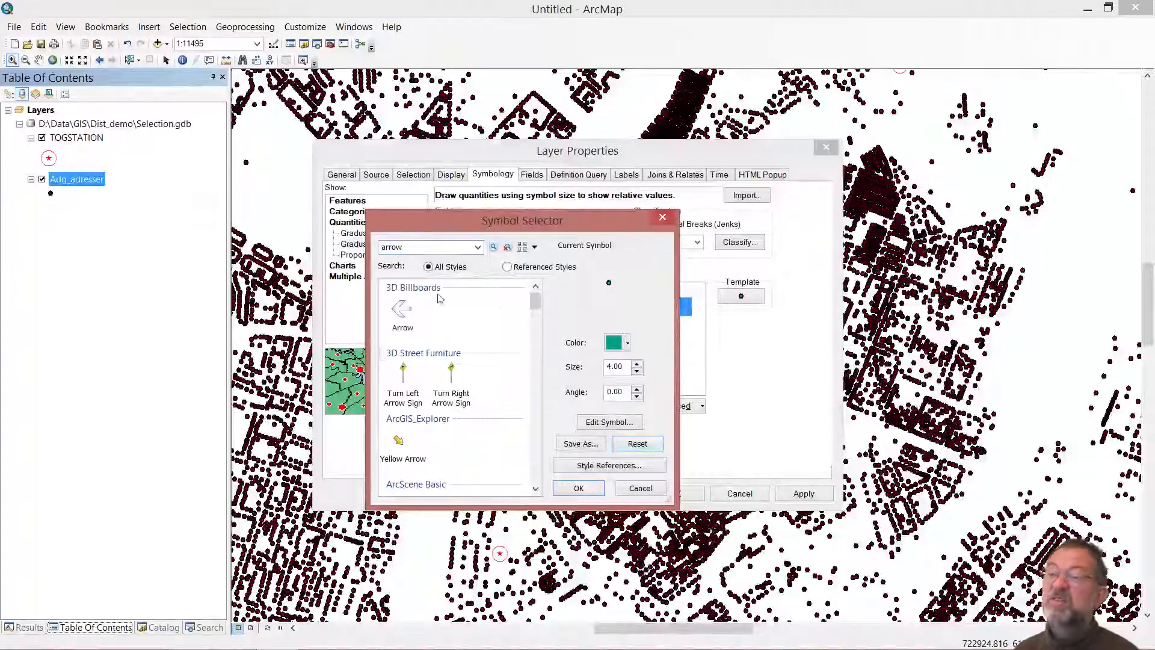
pyautogui.scroll(-5, 536, 482)
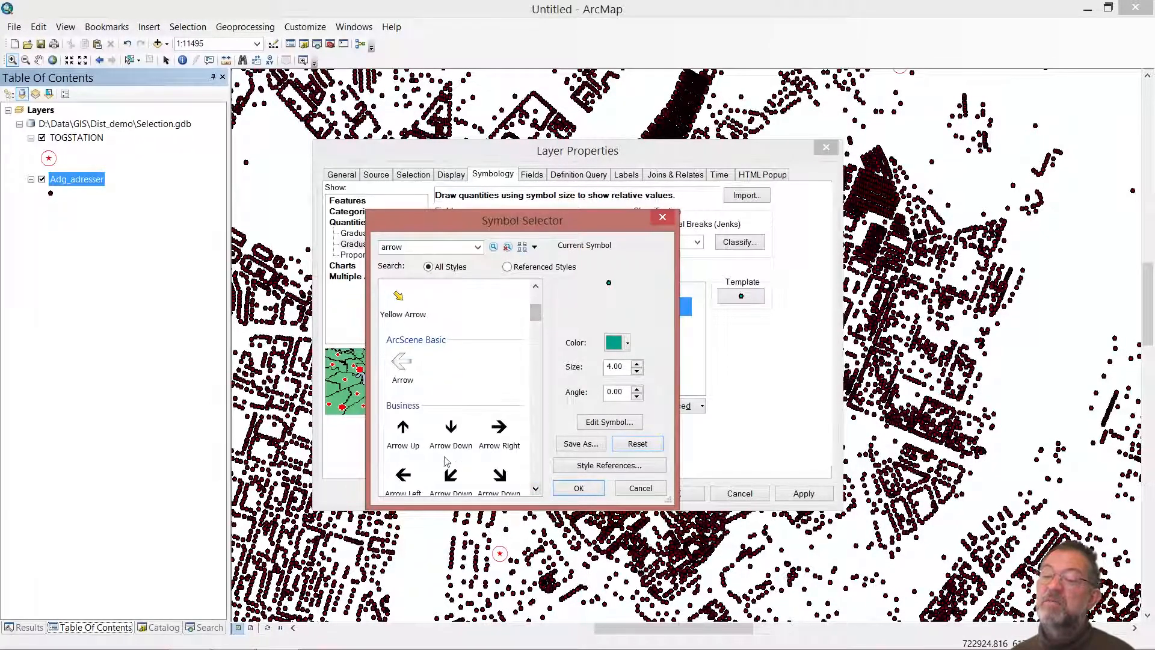
pyautogui.click(412, 441)
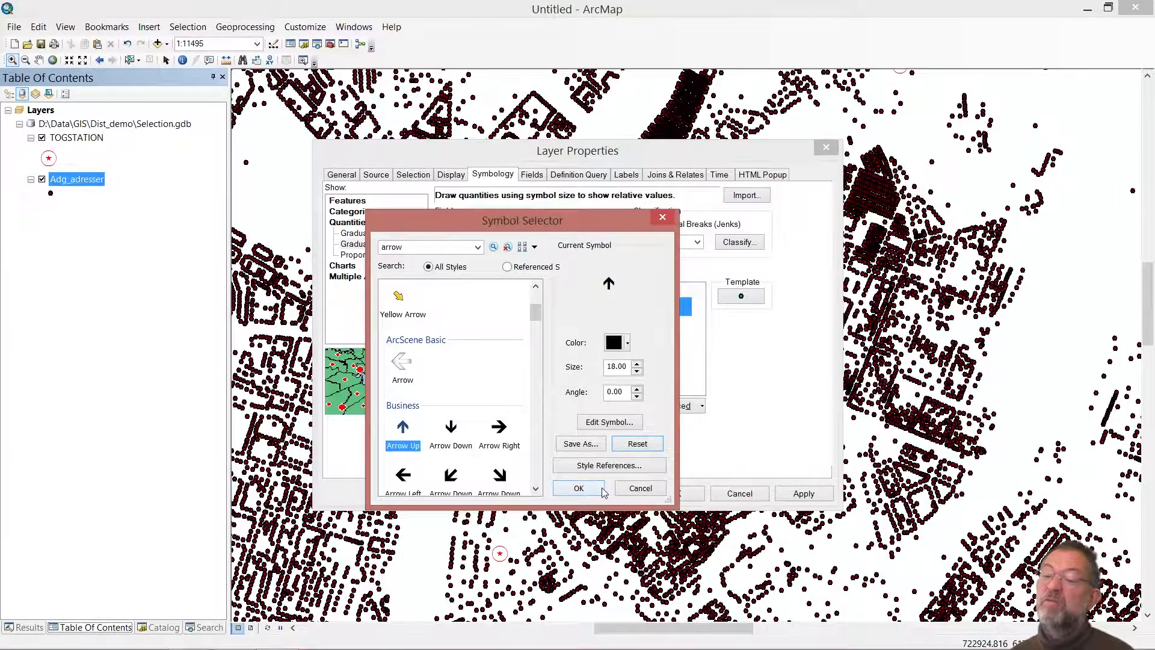
pyautogui.click(563, 488)
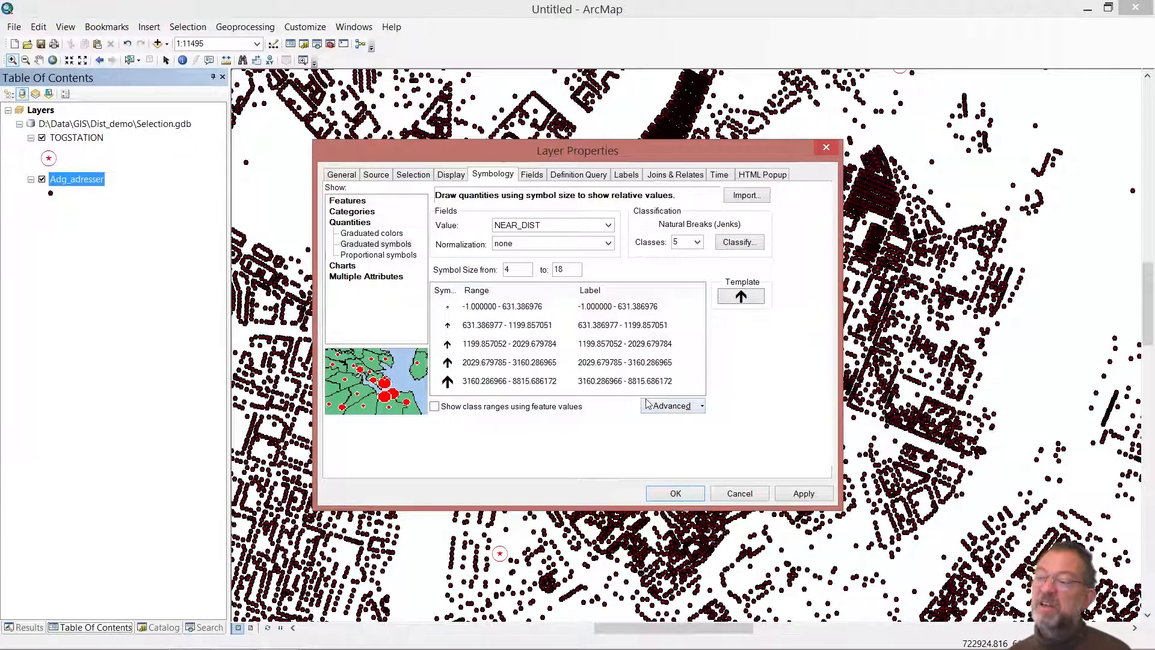
# Step: Rotate the arrow symbols by the NEAR_ANGLE field using the Arithmetic rotation style, and apply the symbology to the layer
pyautogui.click(699, 407)
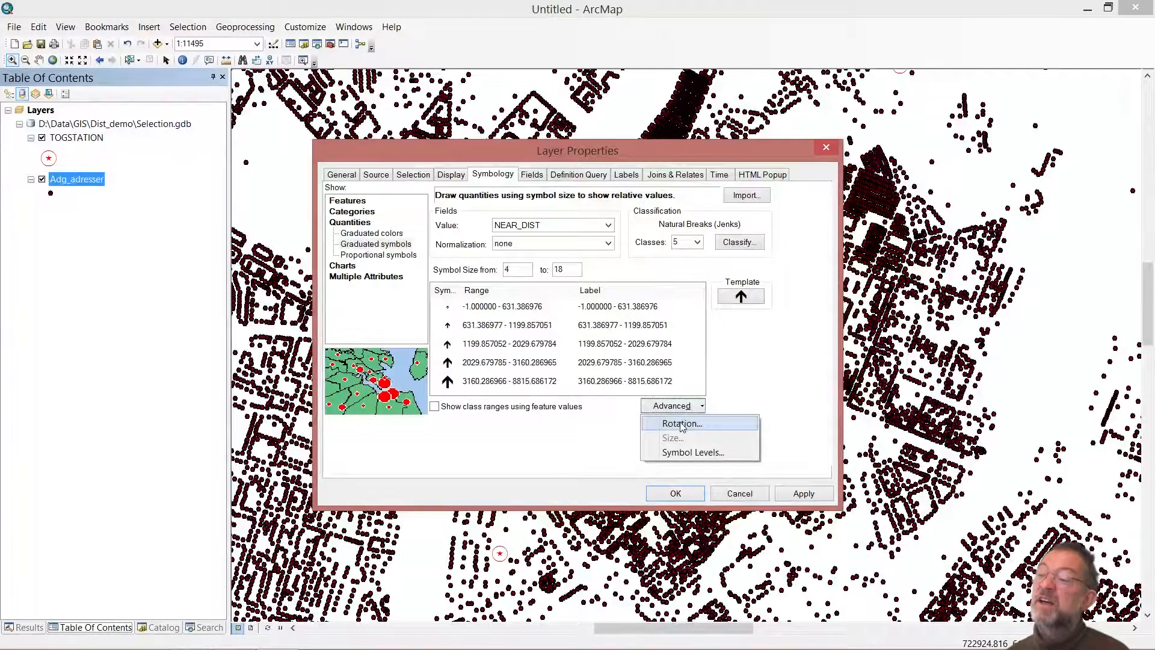
pyautogui.click(682, 424)
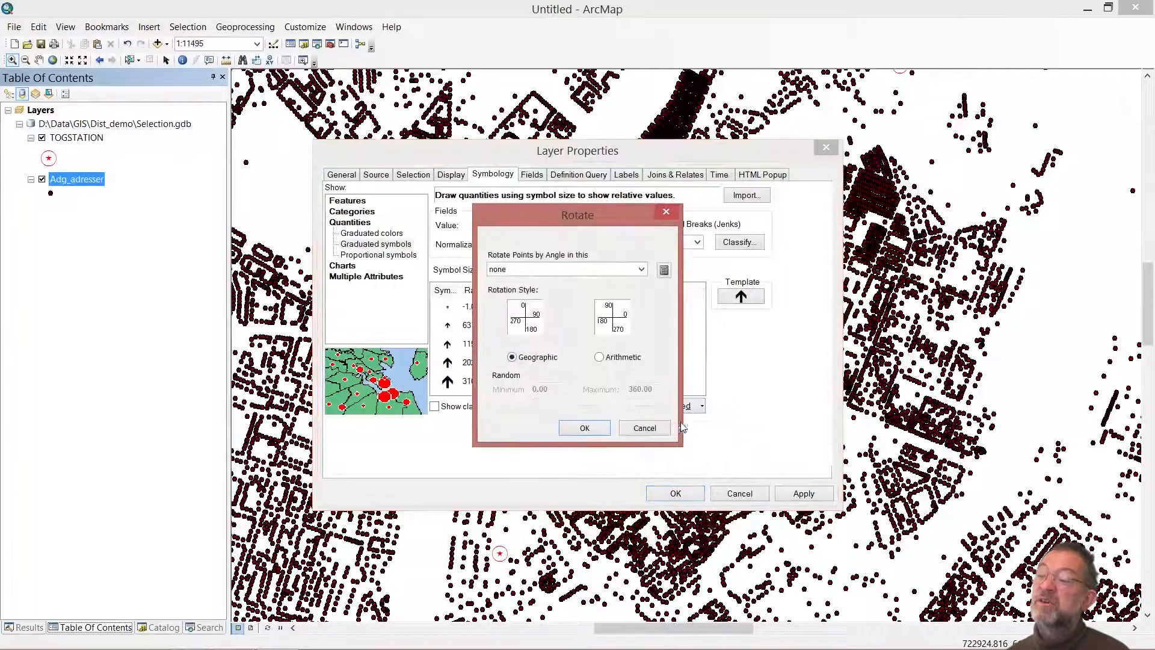
pyautogui.click(641, 269)
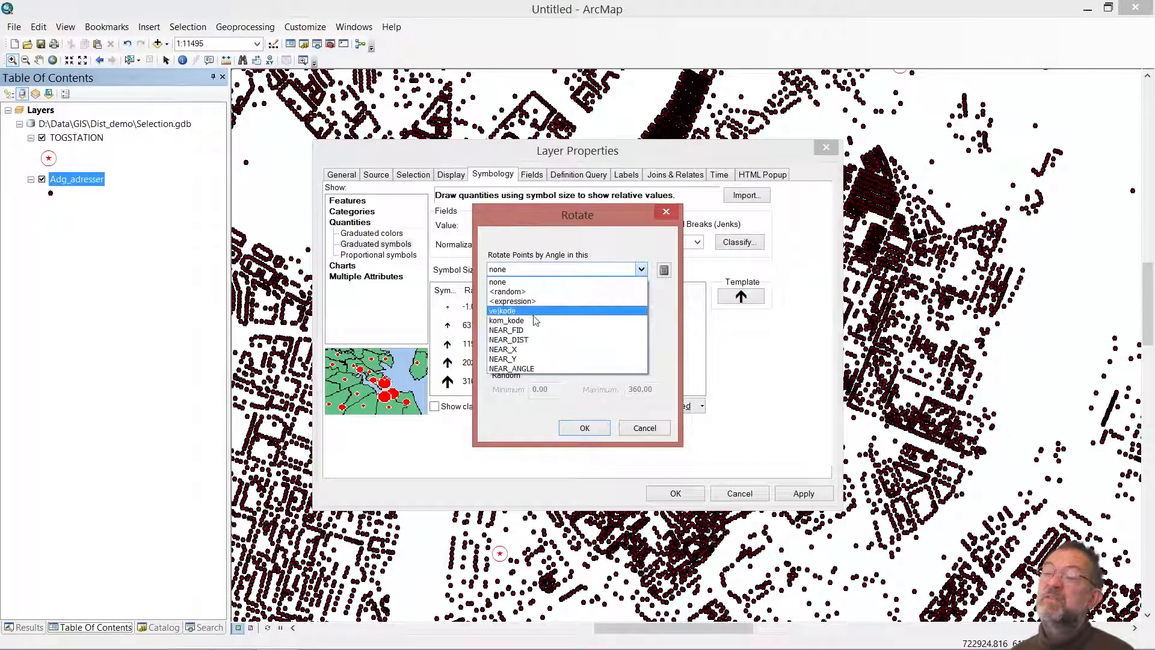
pyautogui.click(533, 369)
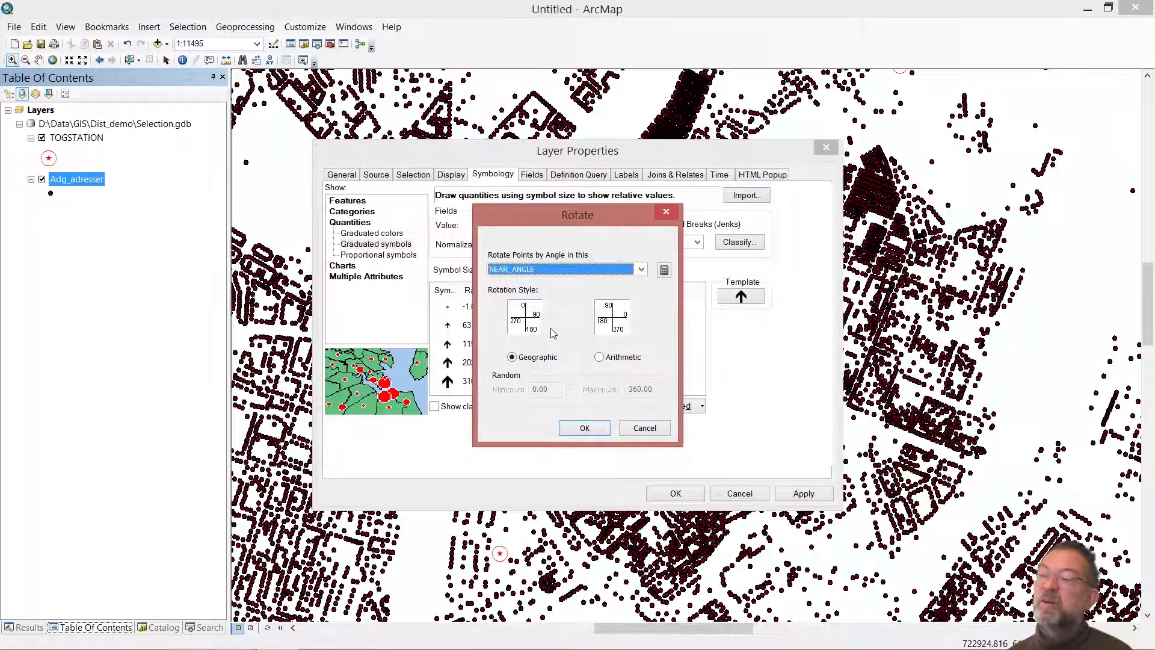
pyautogui.click(601, 357)
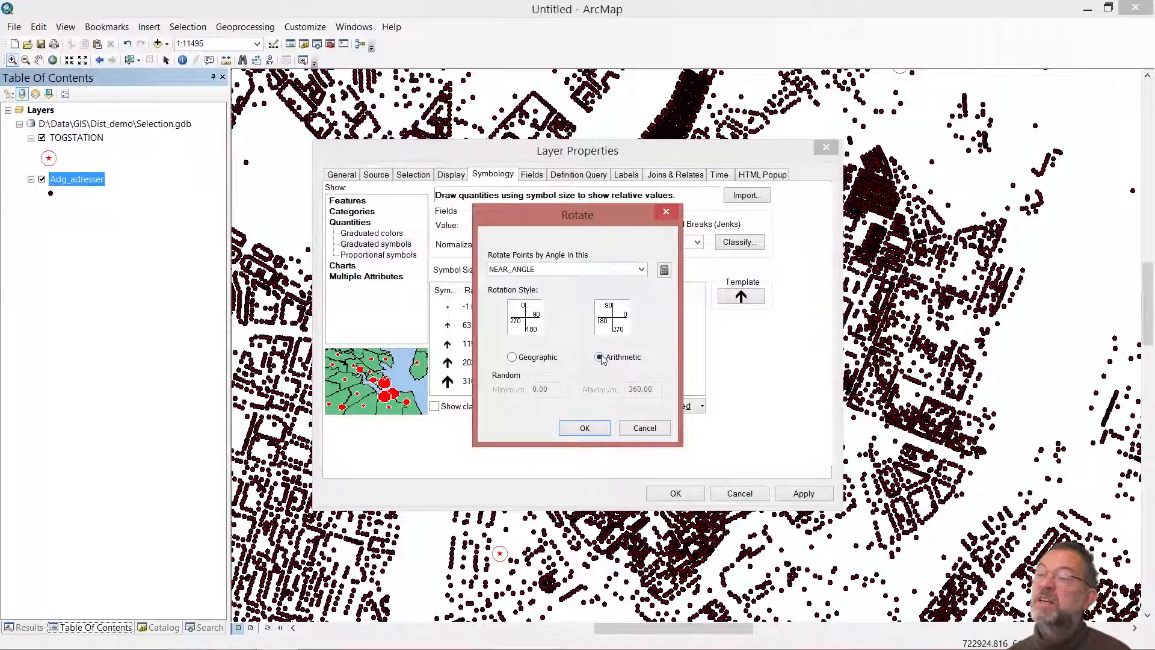
pyautogui.click(584, 429)
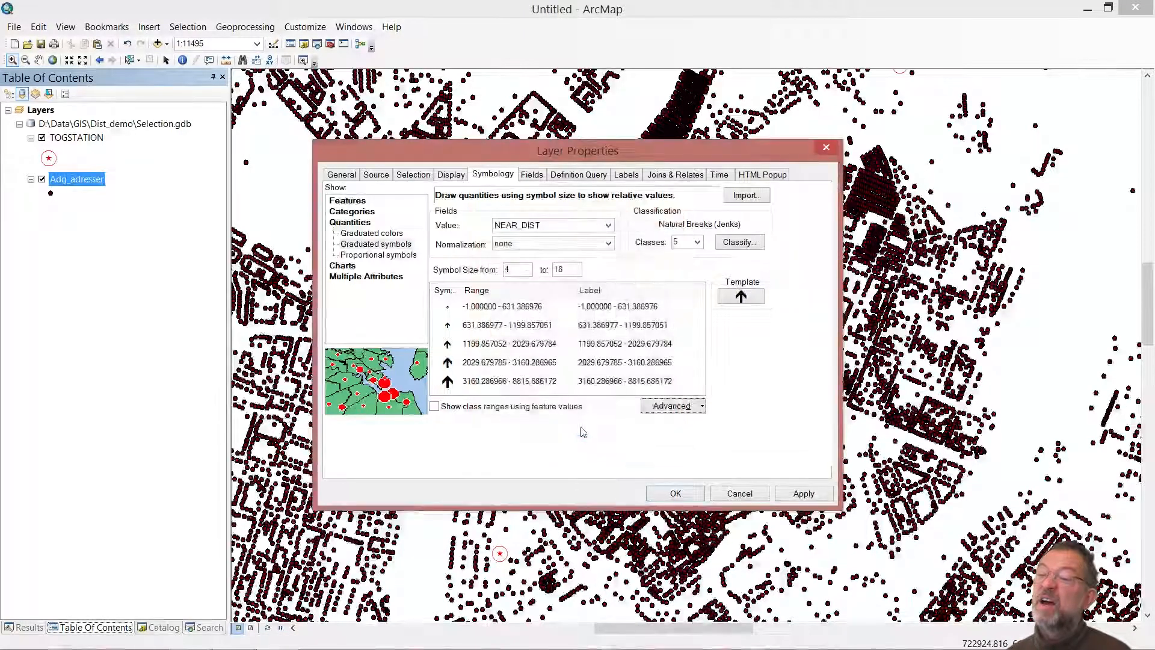
pyautogui.click(677, 495)
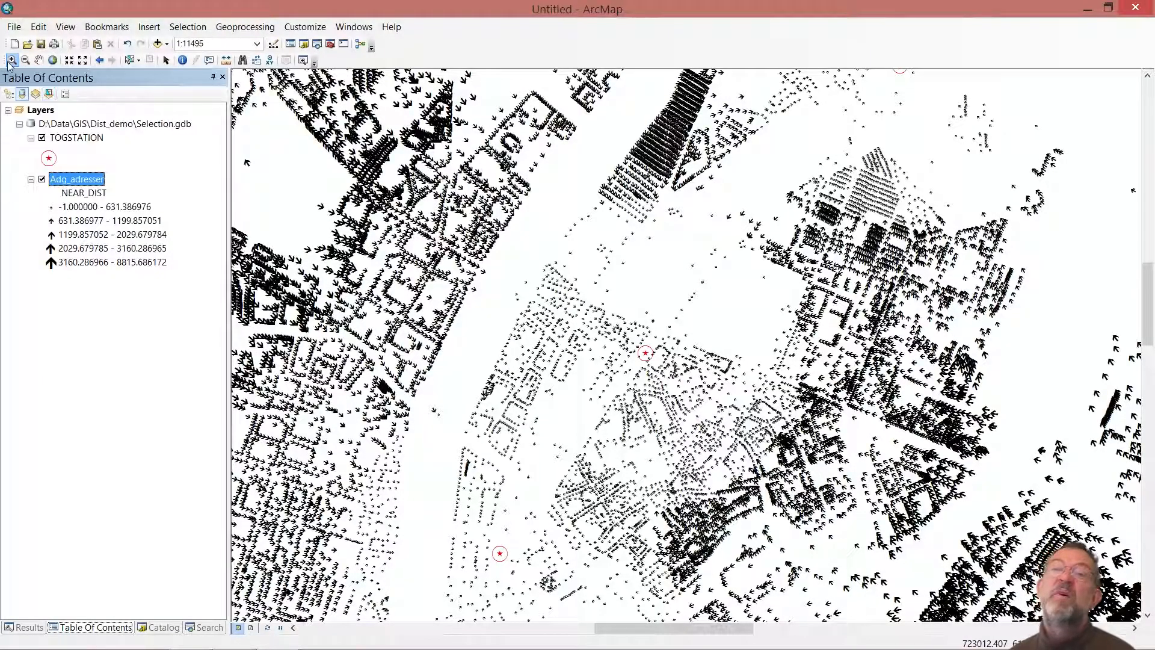
# Step: Set the arrow size of the lowest NEAR_DIST class of Adg_adresser to 8
pyautogui.moveTo(612, 317); pyautogui.dragTo(707, 395)
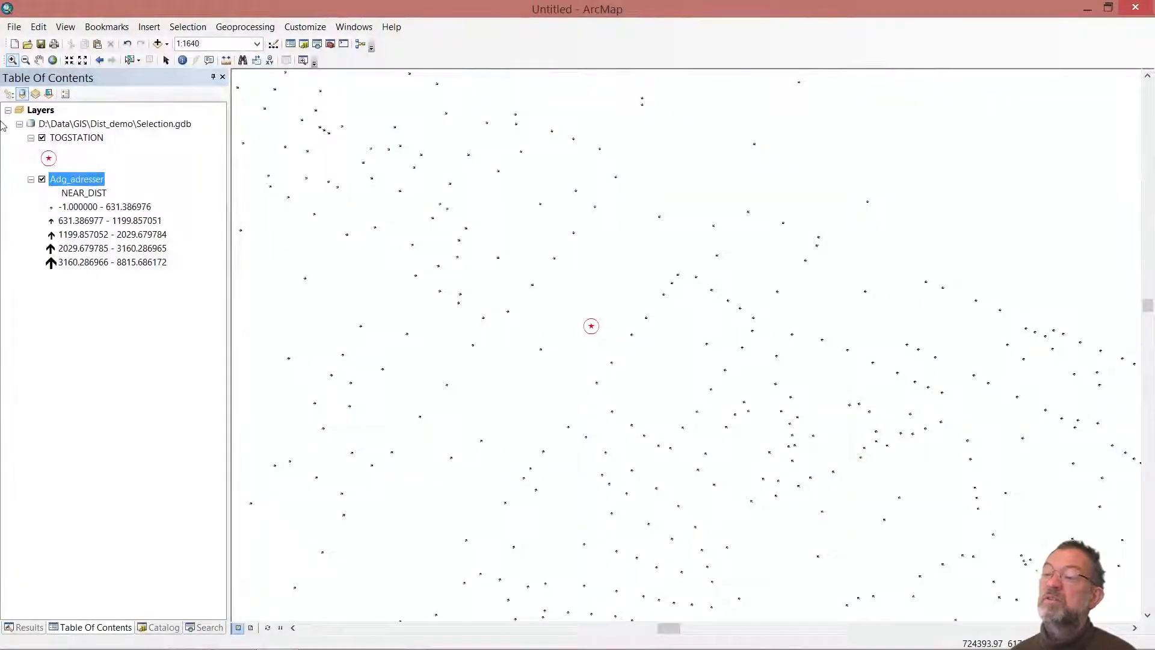
pyautogui.doubleClick(52, 207)
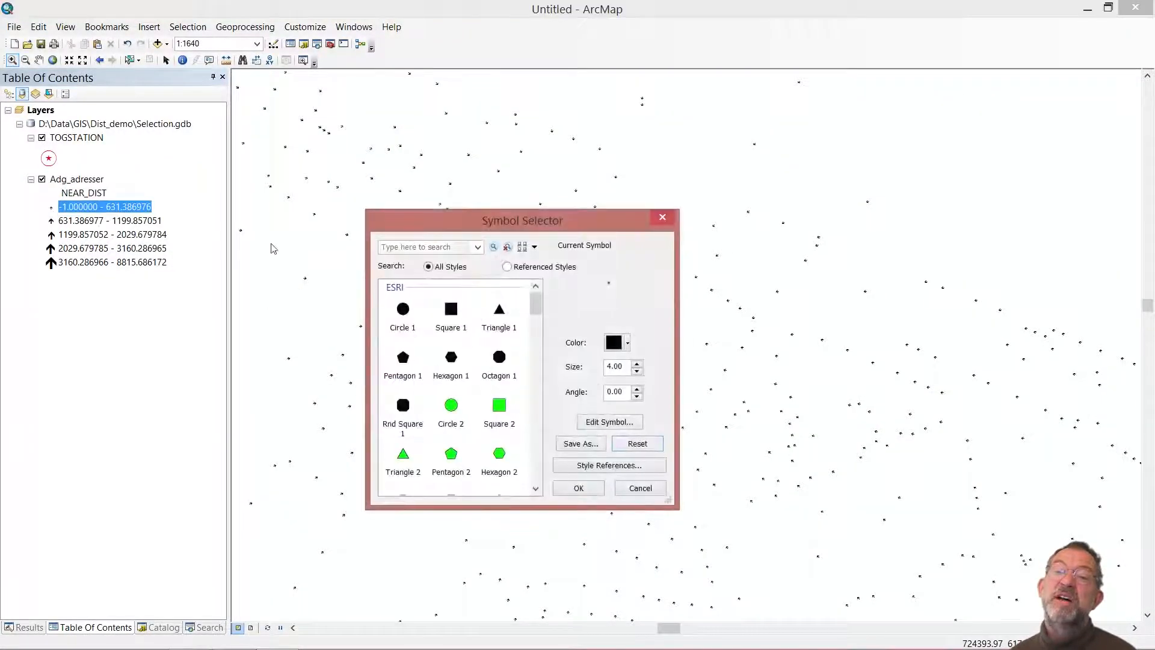
pyautogui.click(637, 363)
pyautogui.click(637, 364)
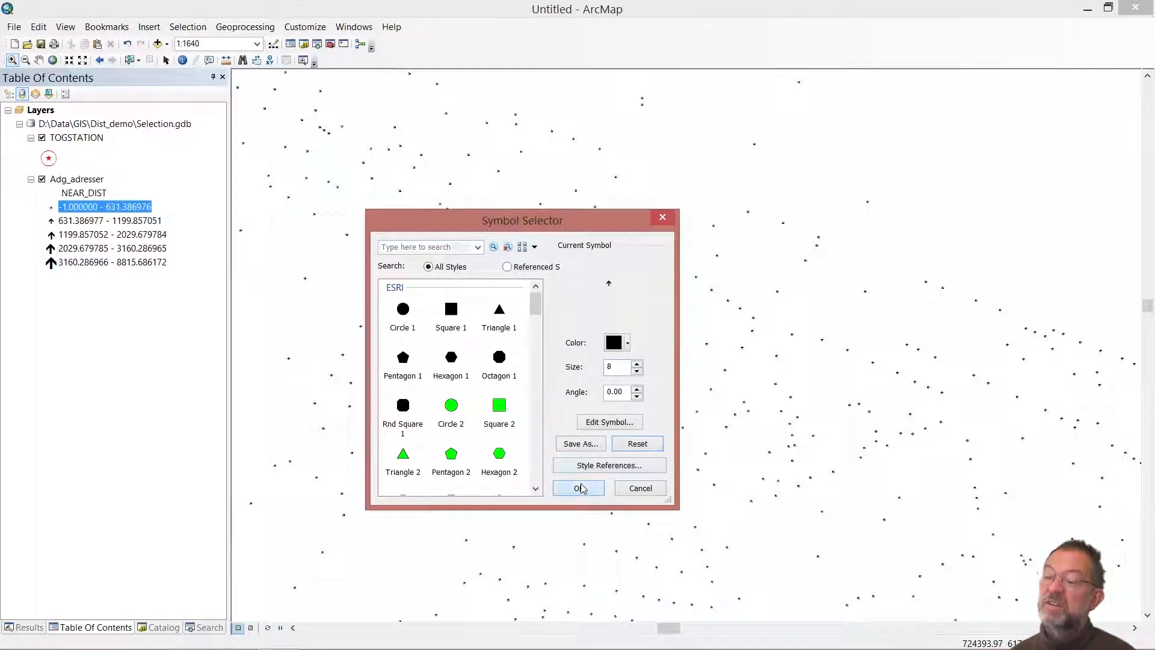
pyautogui.click(579, 488)
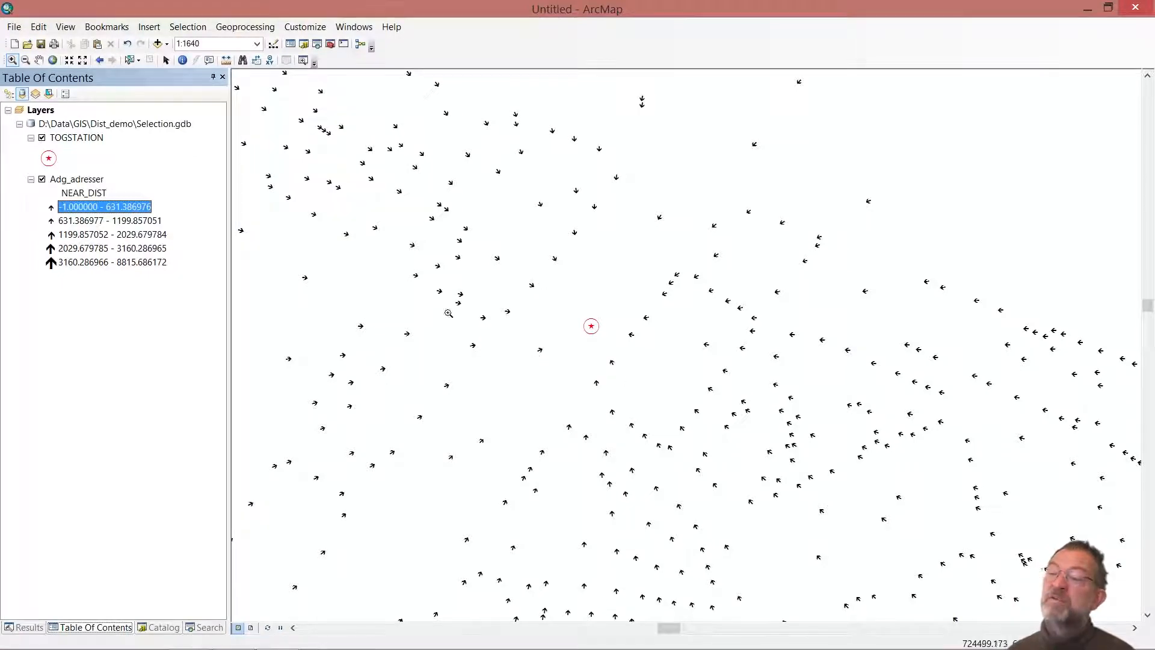
# Step: Review the distance and angle values in the Adg_adresser attribute table against the whole map, and close the table
pyautogui.click(100, 60)
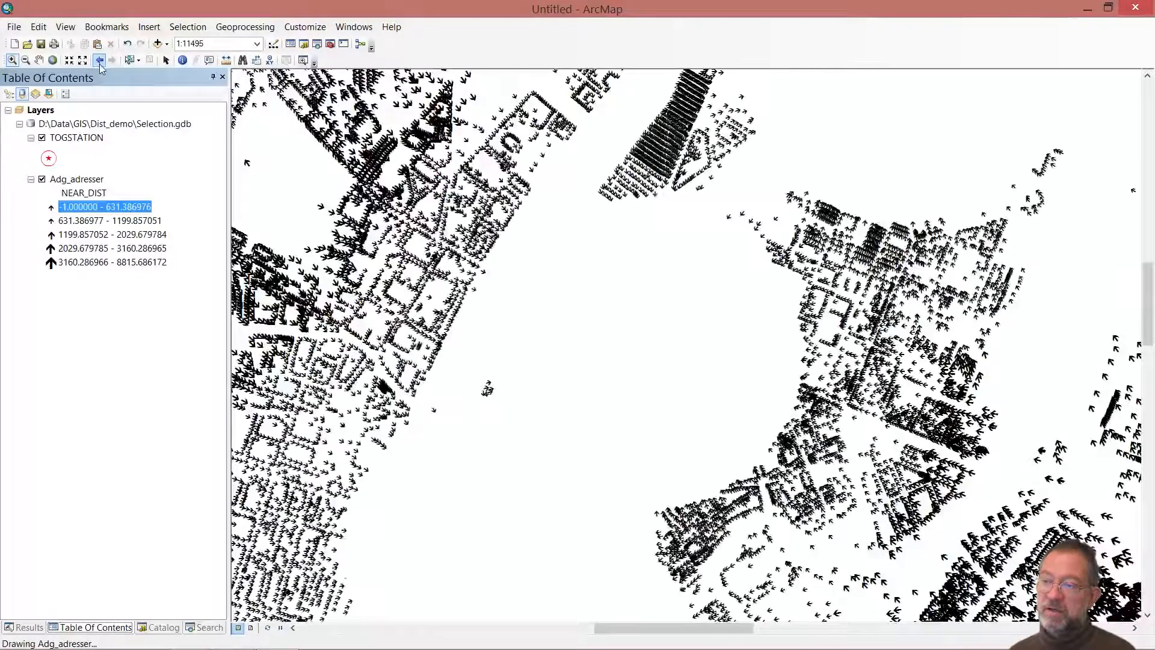
pyautogui.click(100, 62)
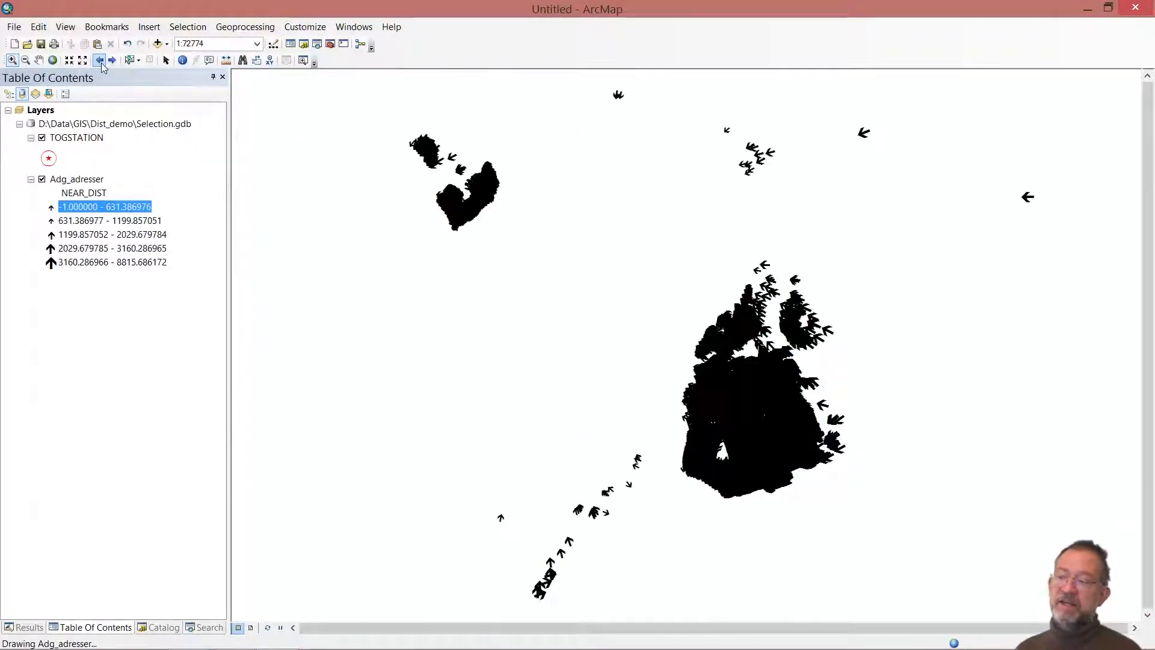
pyautogui.click(76, 180)
pyautogui.rightClick(76, 183)
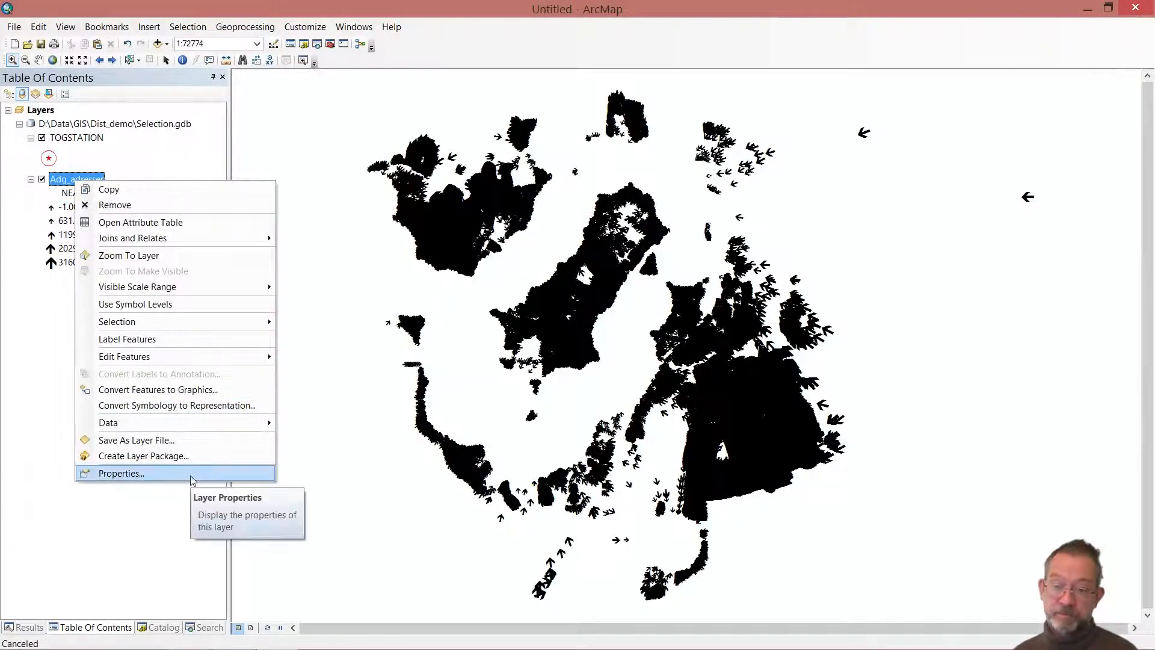
pyautogui.press('Escape')
pyautogui.rightClick(75, 181)
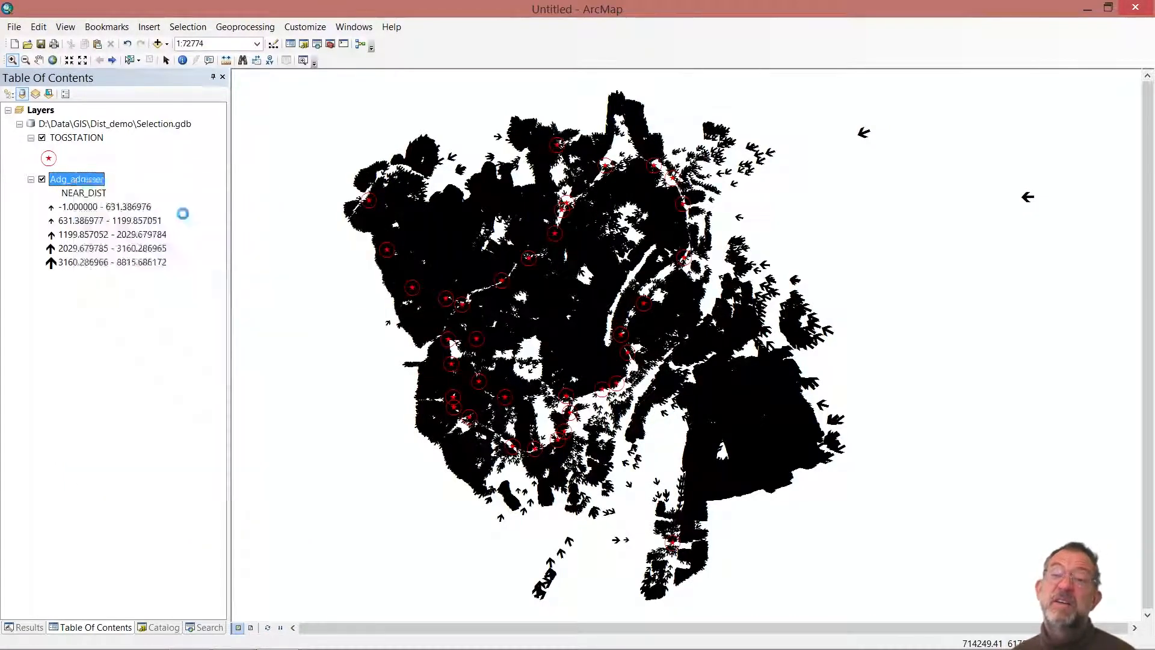
pyautogui.click(186, 221)
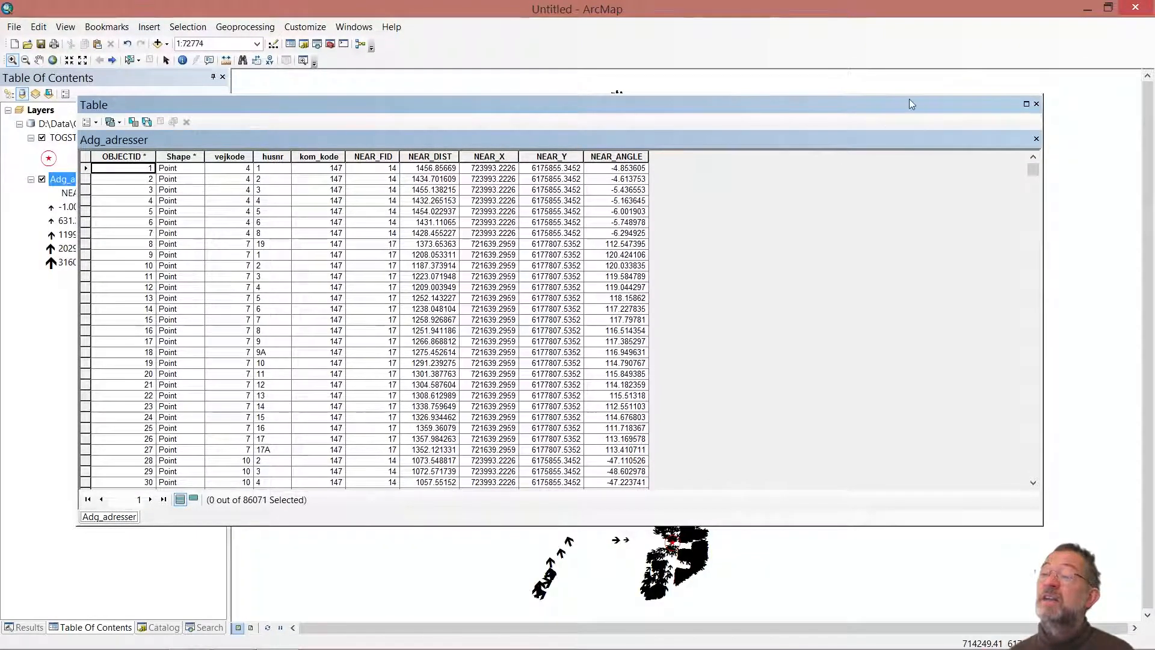
pyautogui.click(1037, 104)
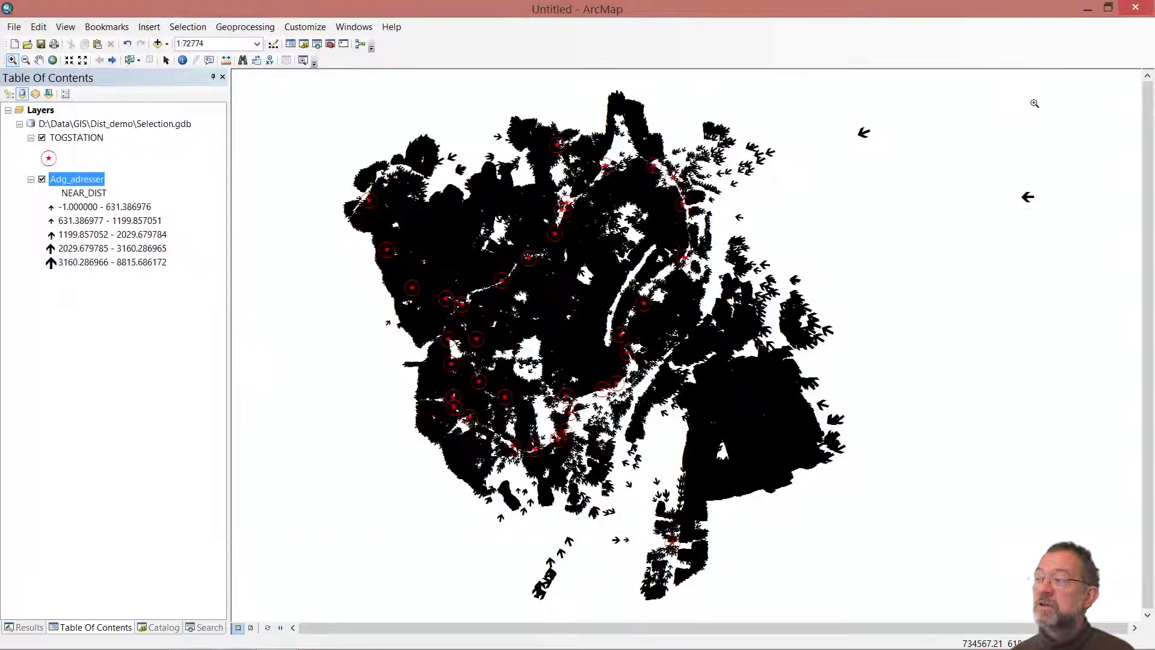